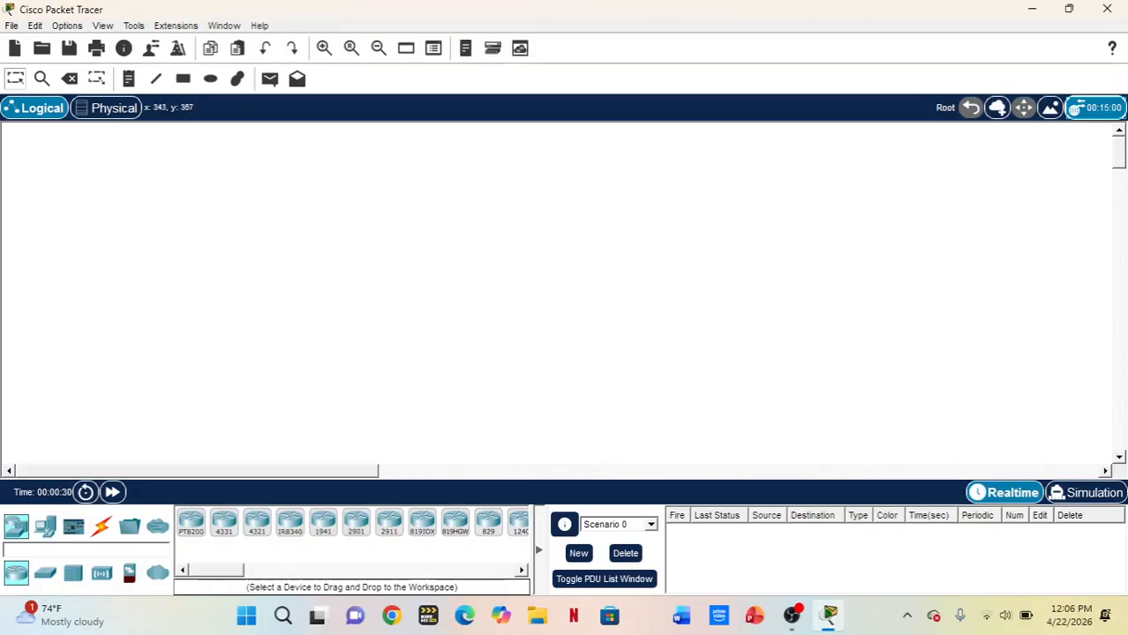
Place a 2950-24 switch near the upper middle of the logical workspace
left_click(45, 573)
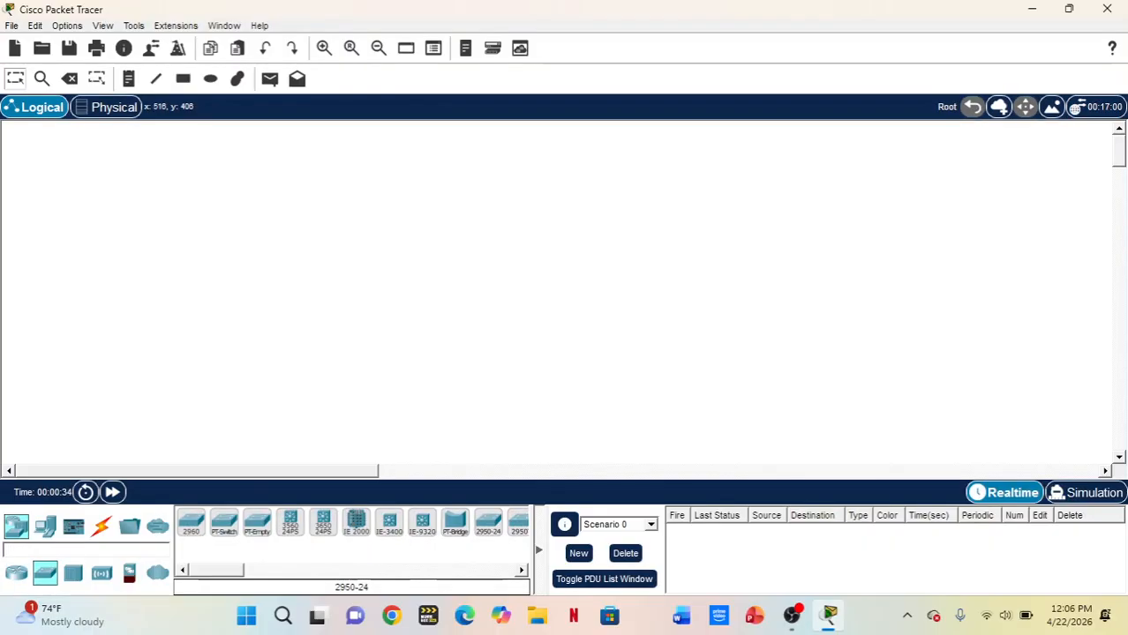
left_click(488, 522)
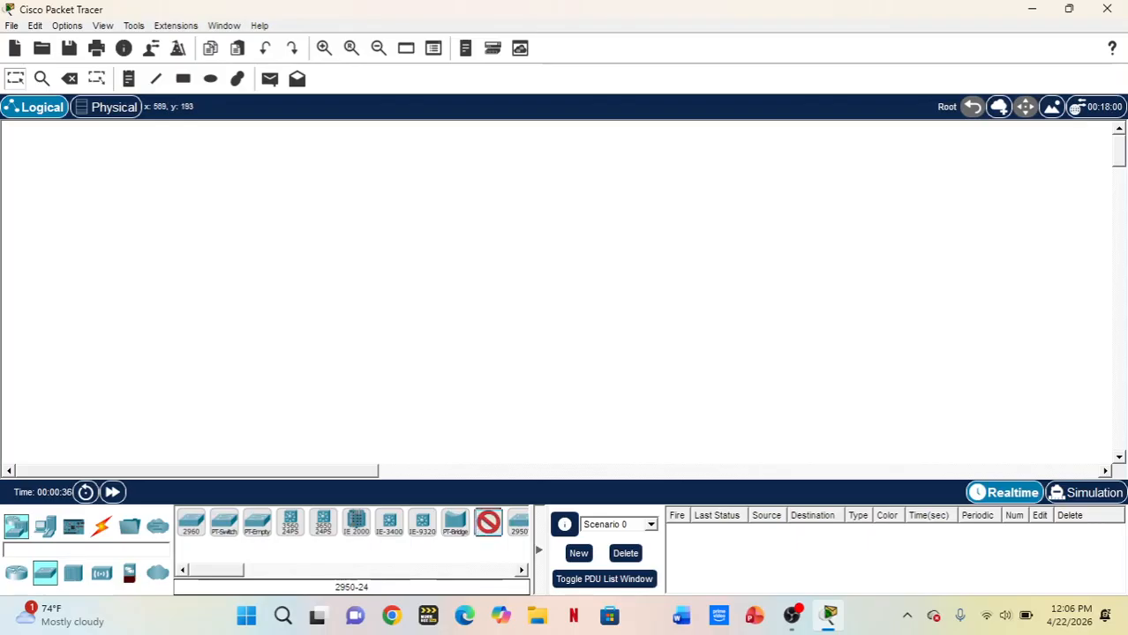
left_click(474, 207)
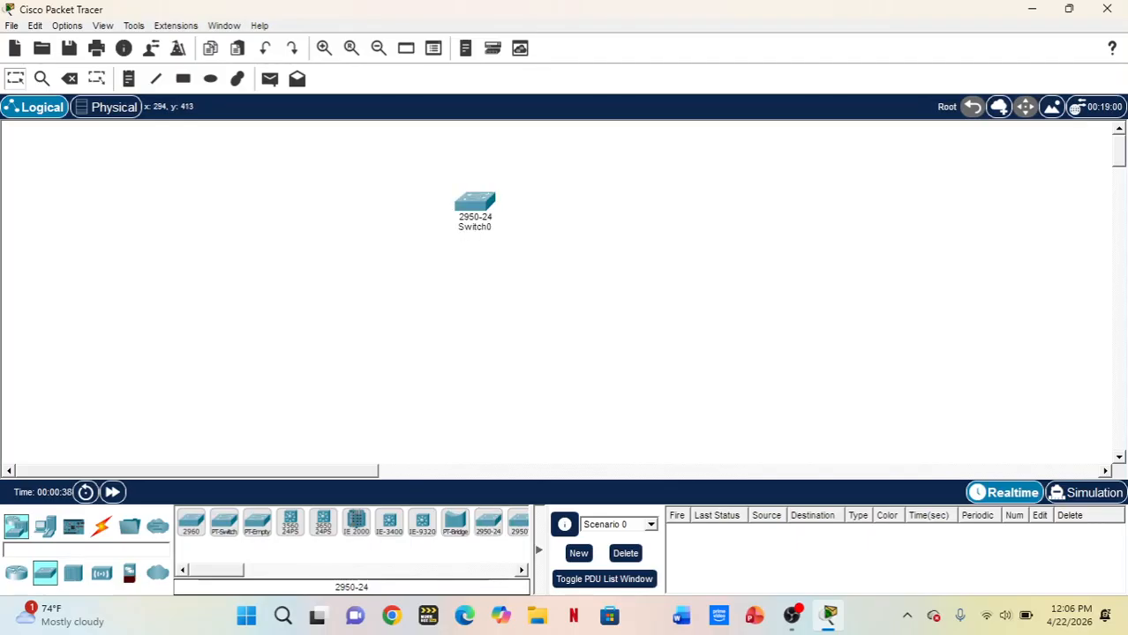
Place two PC end devices side by side below the switch, one on either side of it
left_click(45, 527)
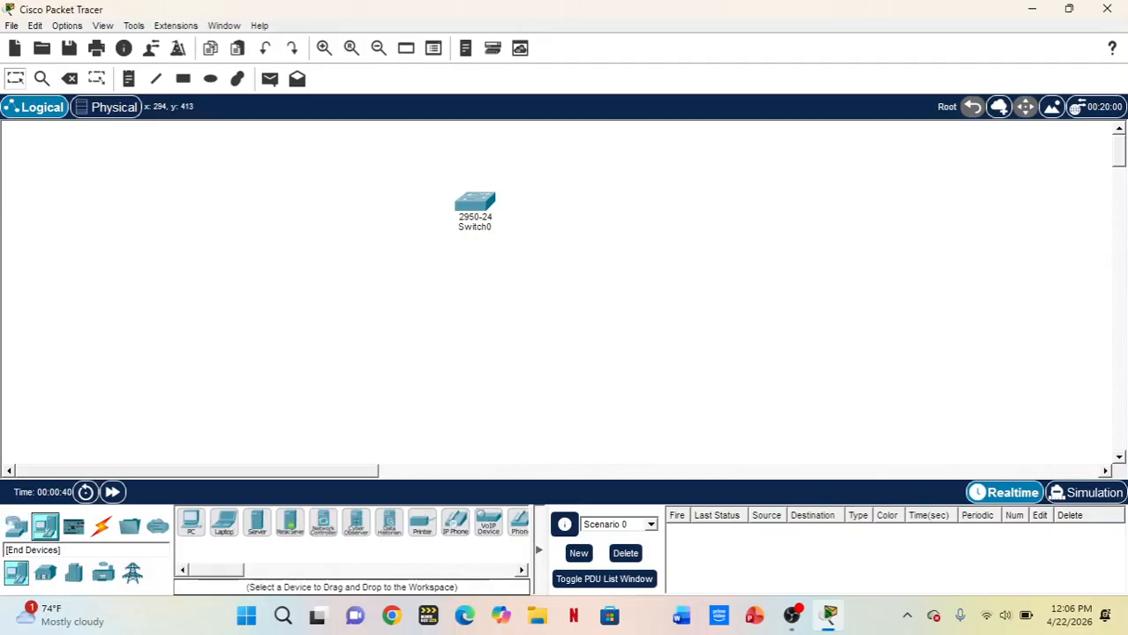
left_click(191, 523)
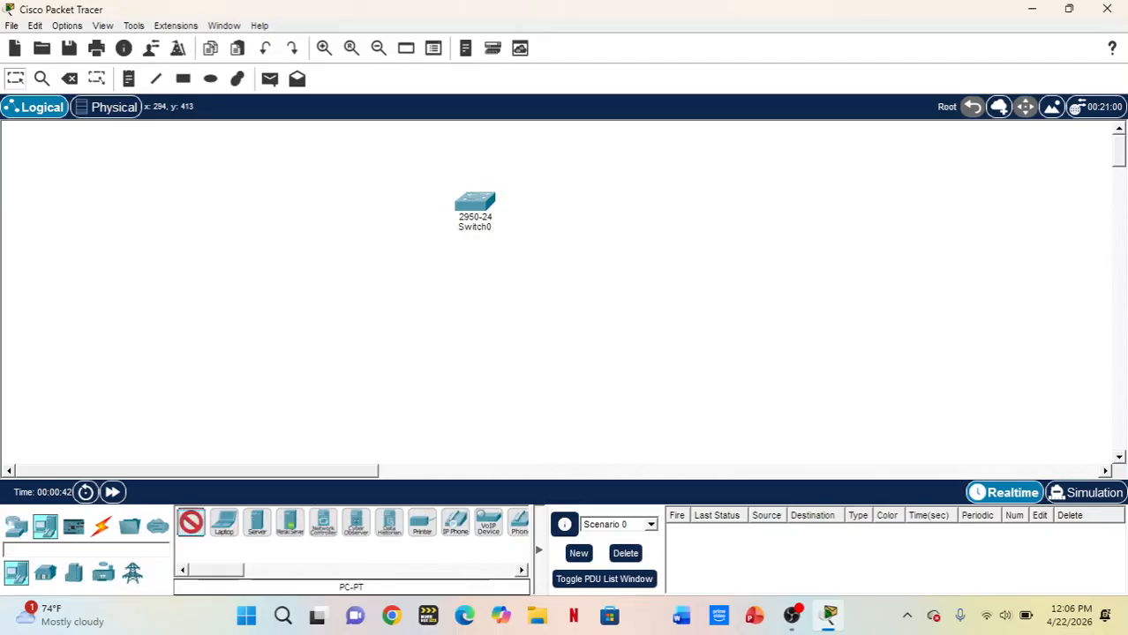
left_click(324, 384)
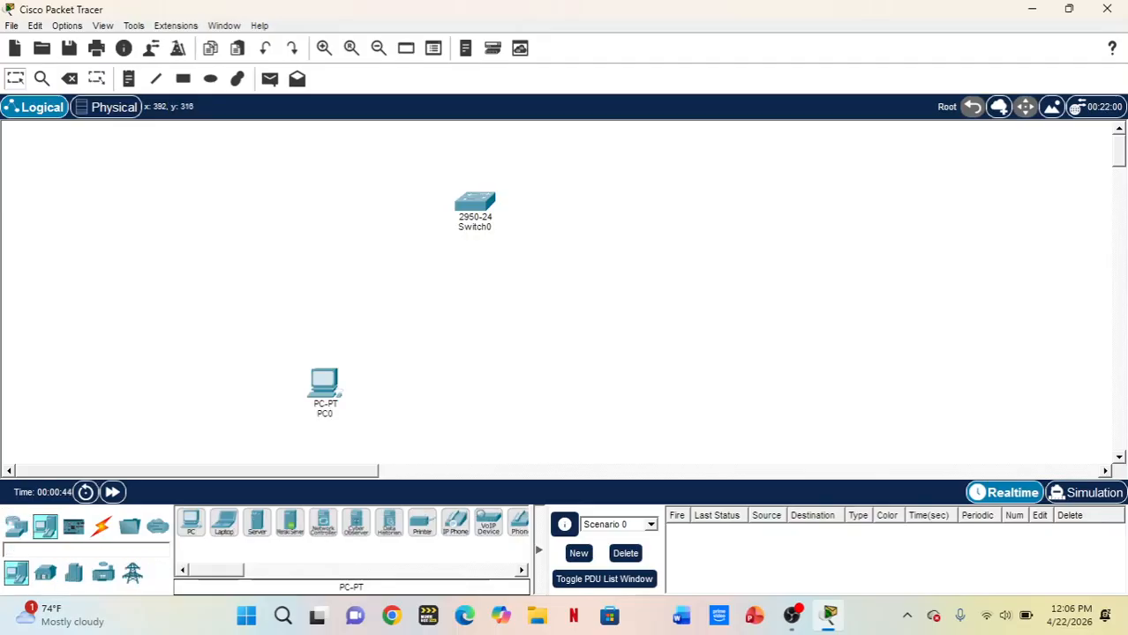
left_click(190, 522)
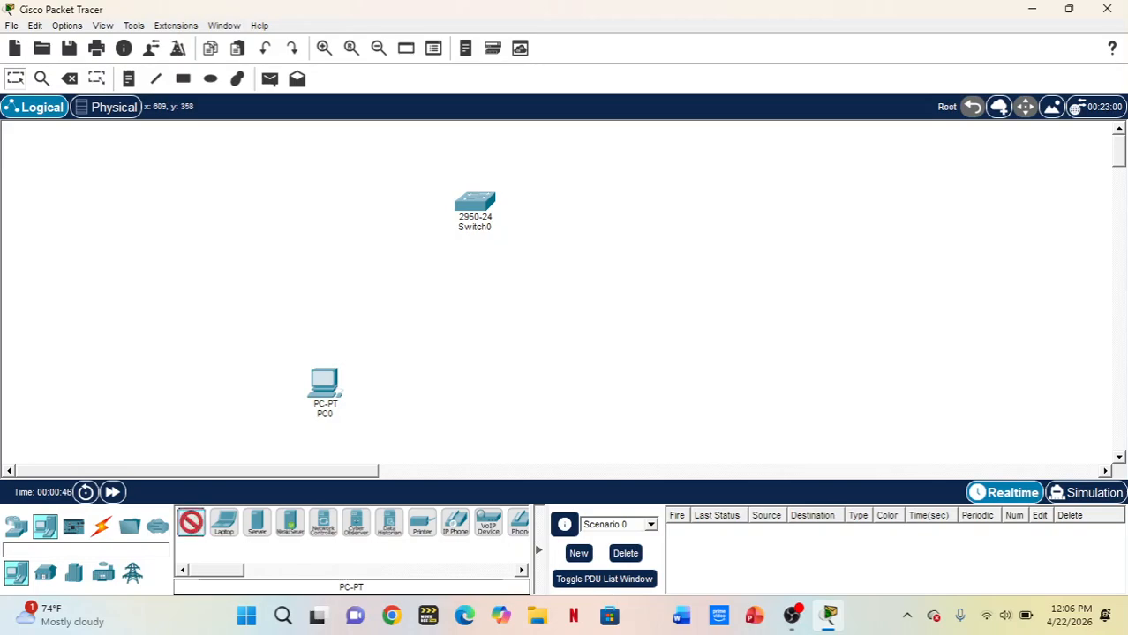
left_click(526, 391)
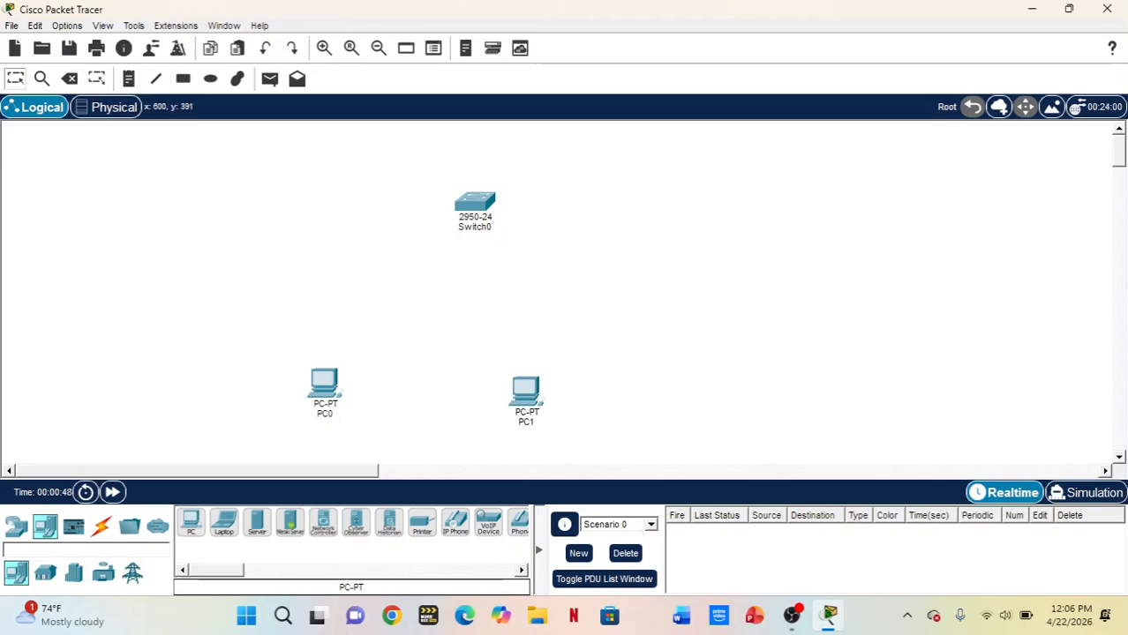
Rename the right PC as PC2 and the left PC as PC1, and align PC2 level with PC1
left_click(526, 422)
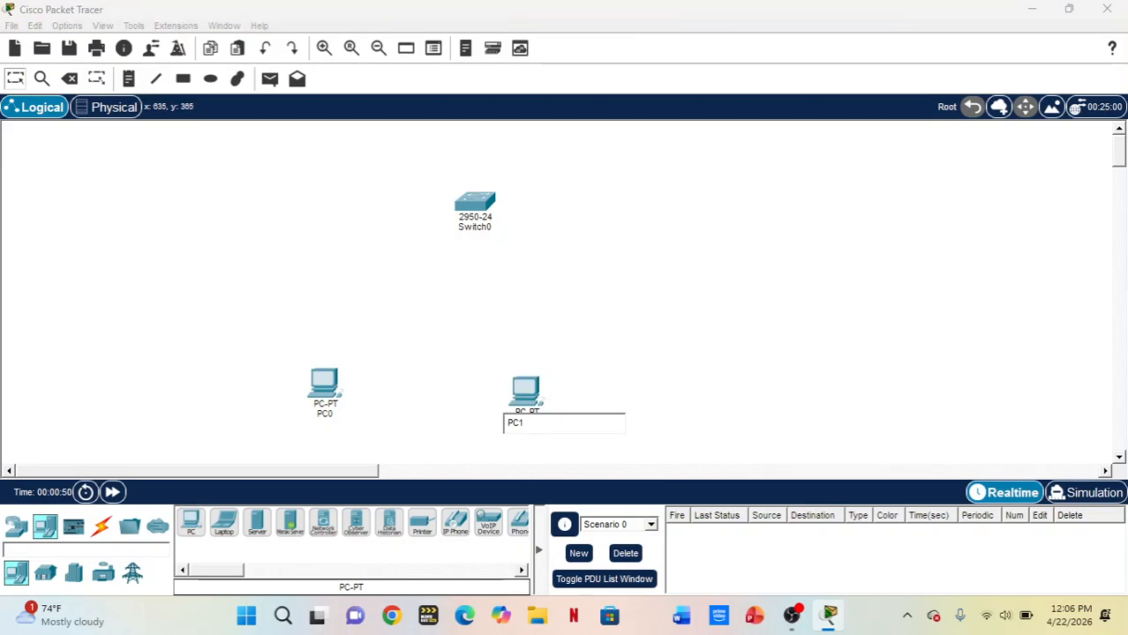
key("BackSpace")
type("2")
left_click(323, 413)
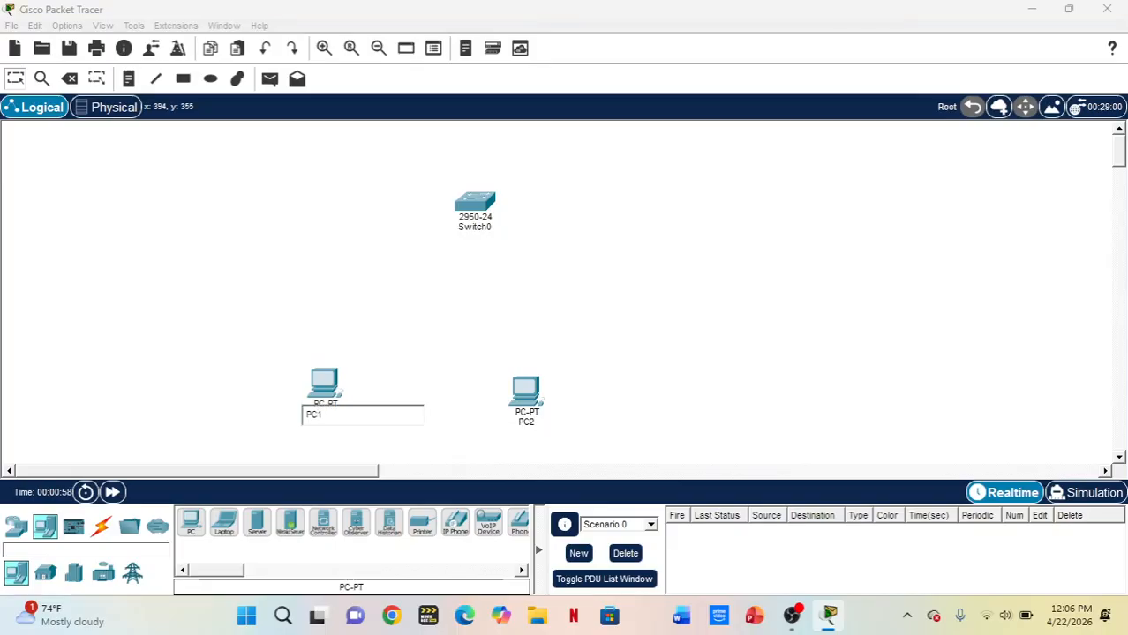
key("Return")
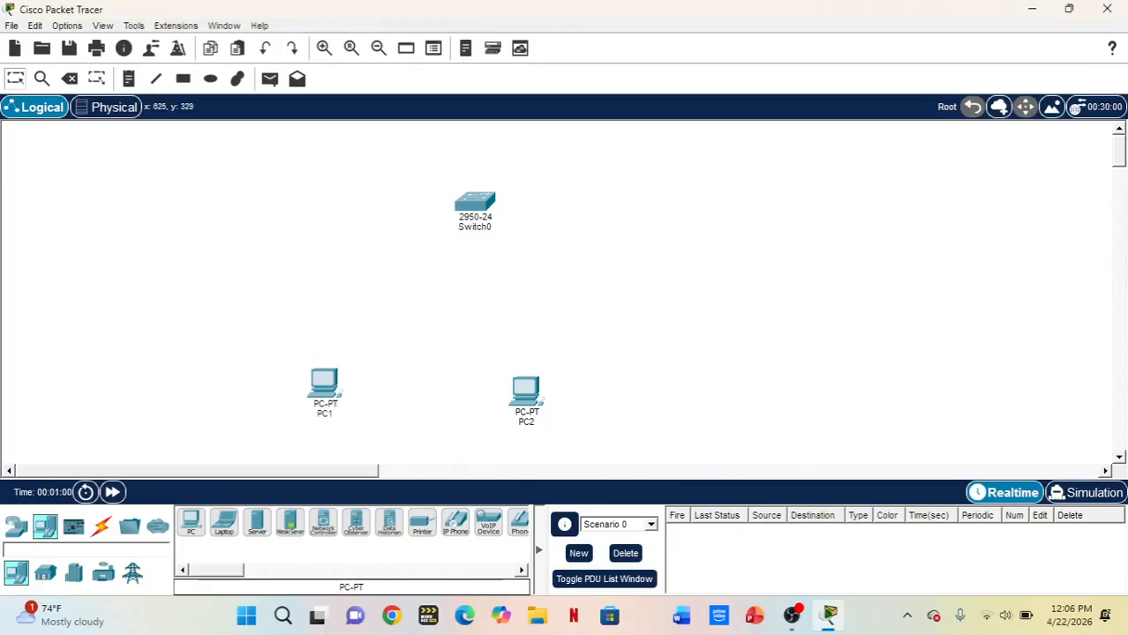
left_click_drag(526, 388, 534, 379)
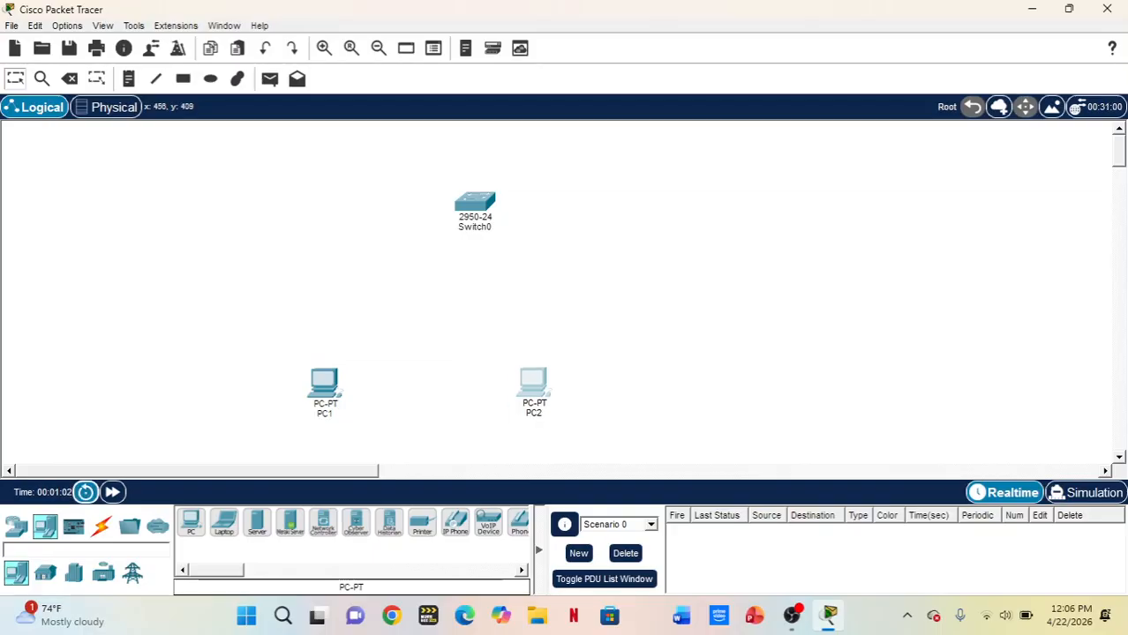
Connect PC1 to the switch with a cable of the automatically chosen connection type
left_click(101, 526)
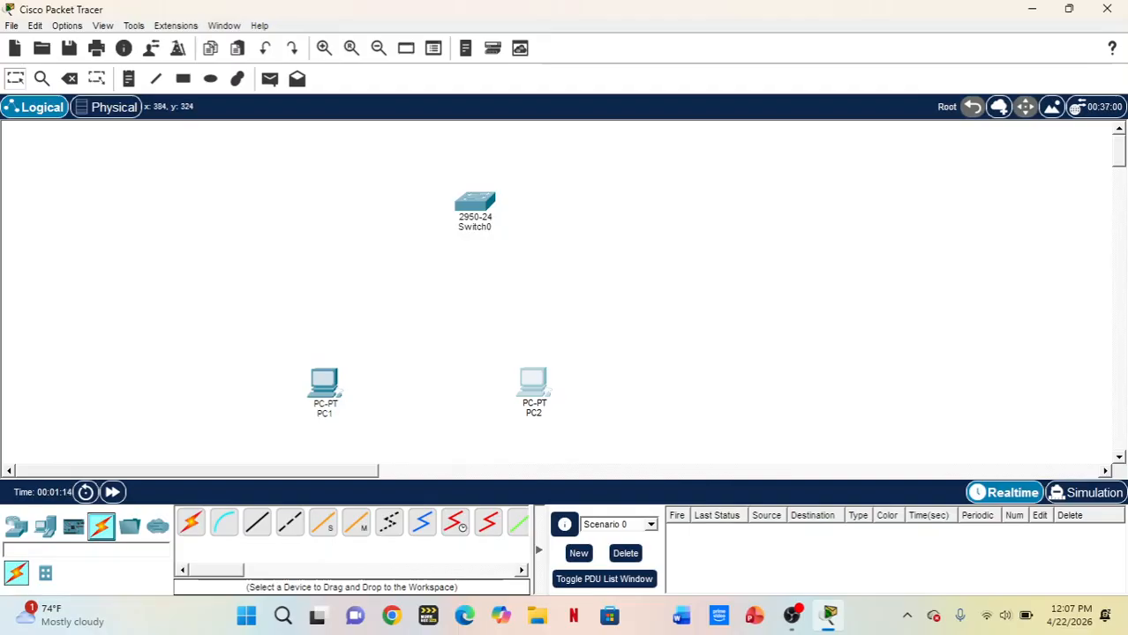
mouse_move(318, 388)
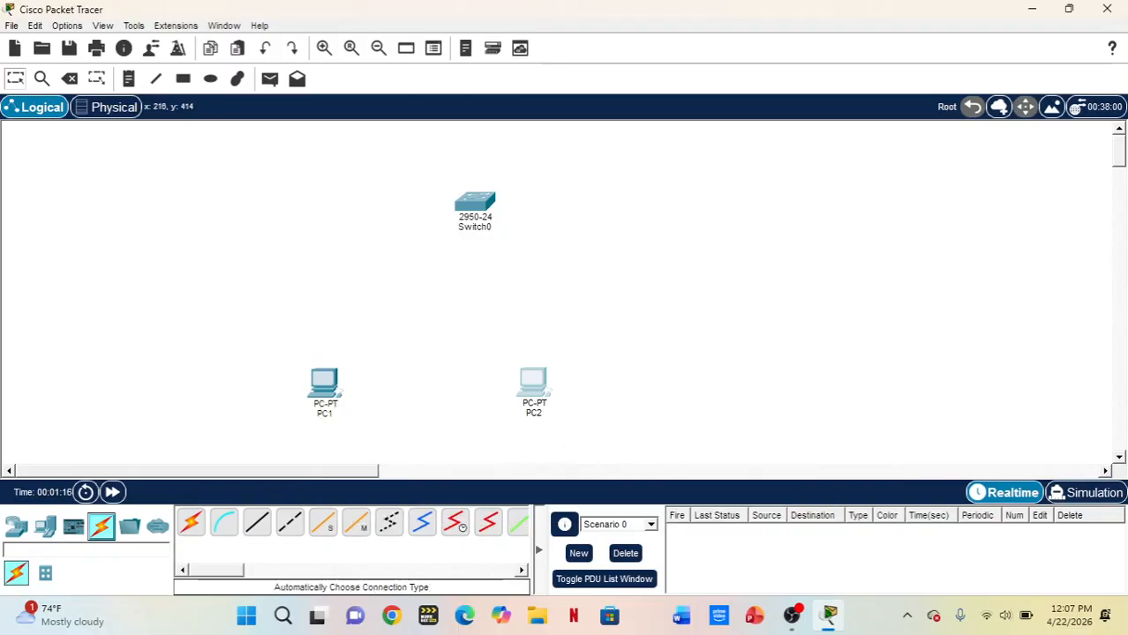
left_click(190, 522)
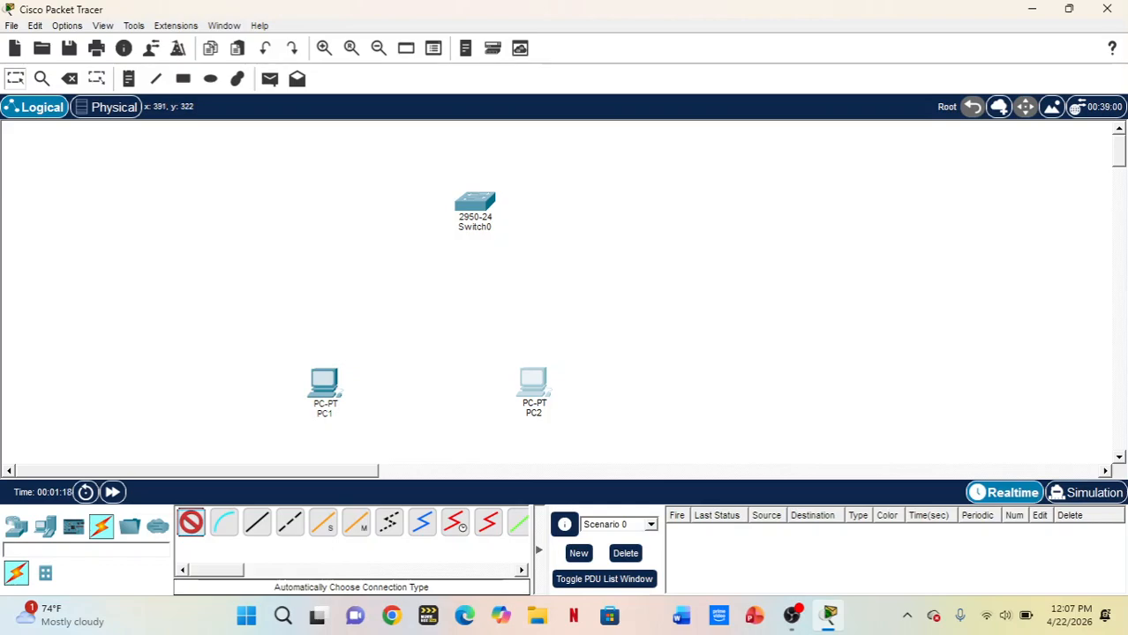
left_click(322, 387)
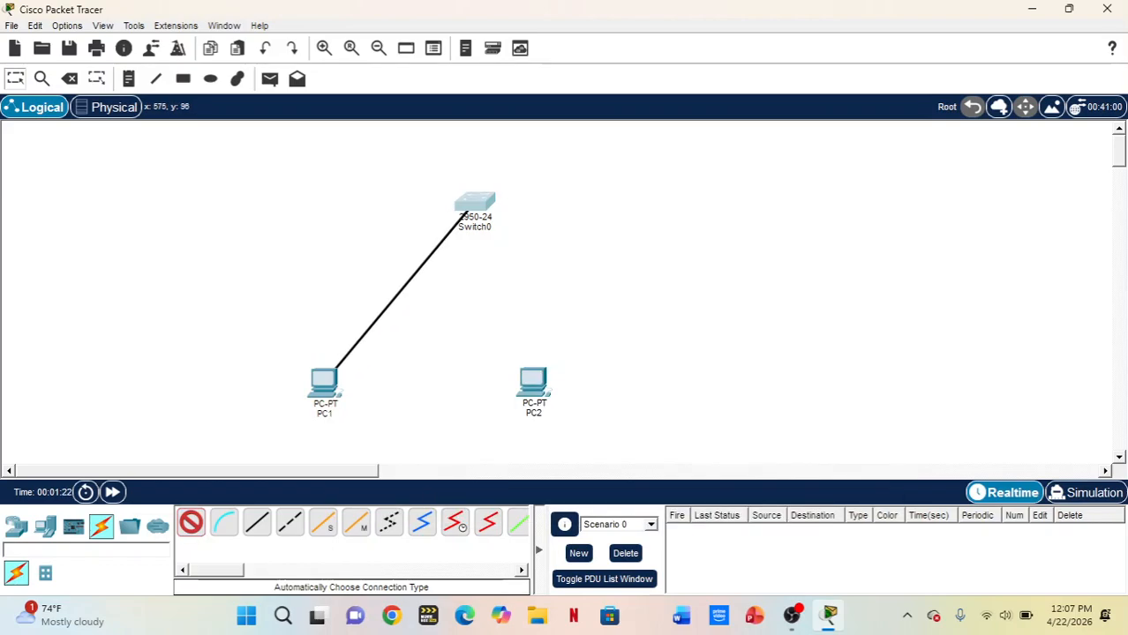
left_click(476, 200)
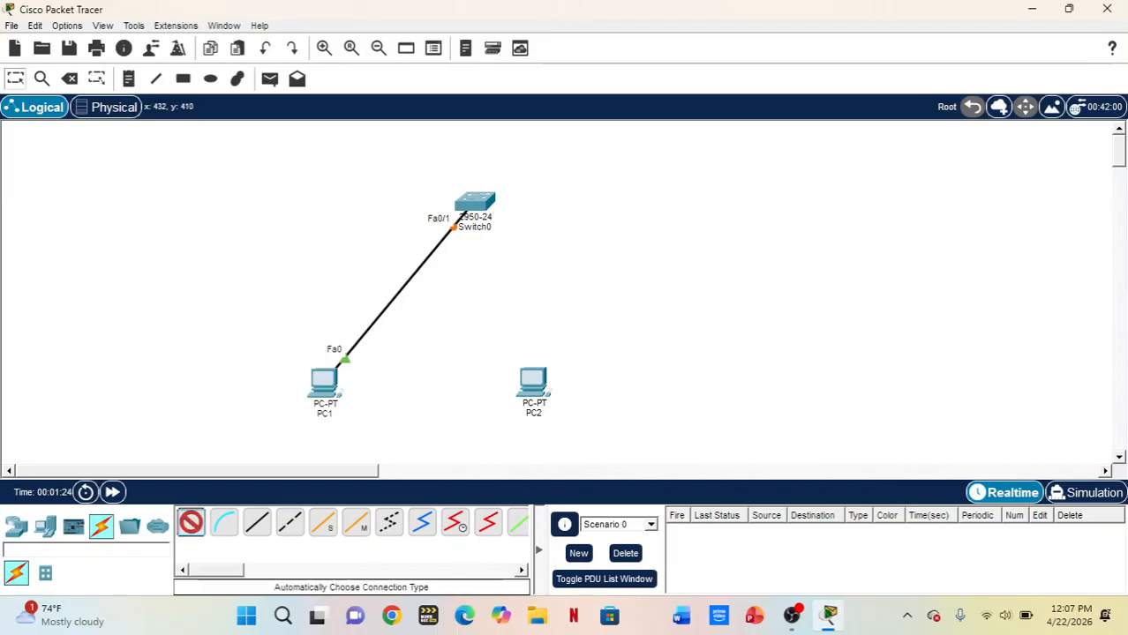
Connect PC2 to the switch with an automatically chosen cable and move PC2 slightly farther away from PC1
left_click(533, 381)
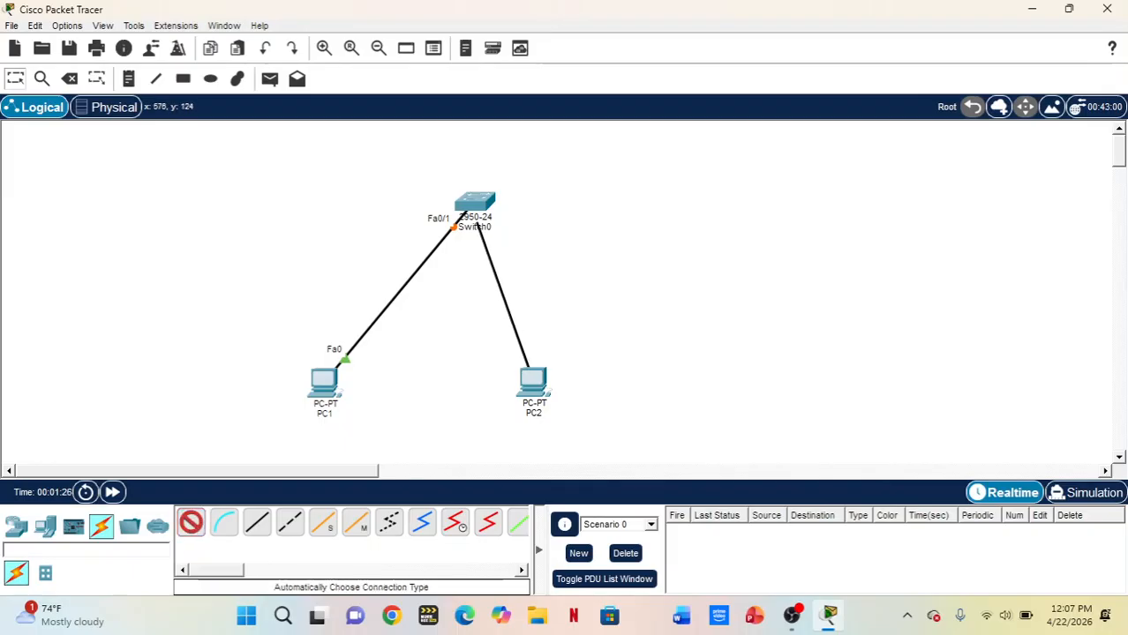
left_click(477, 201)
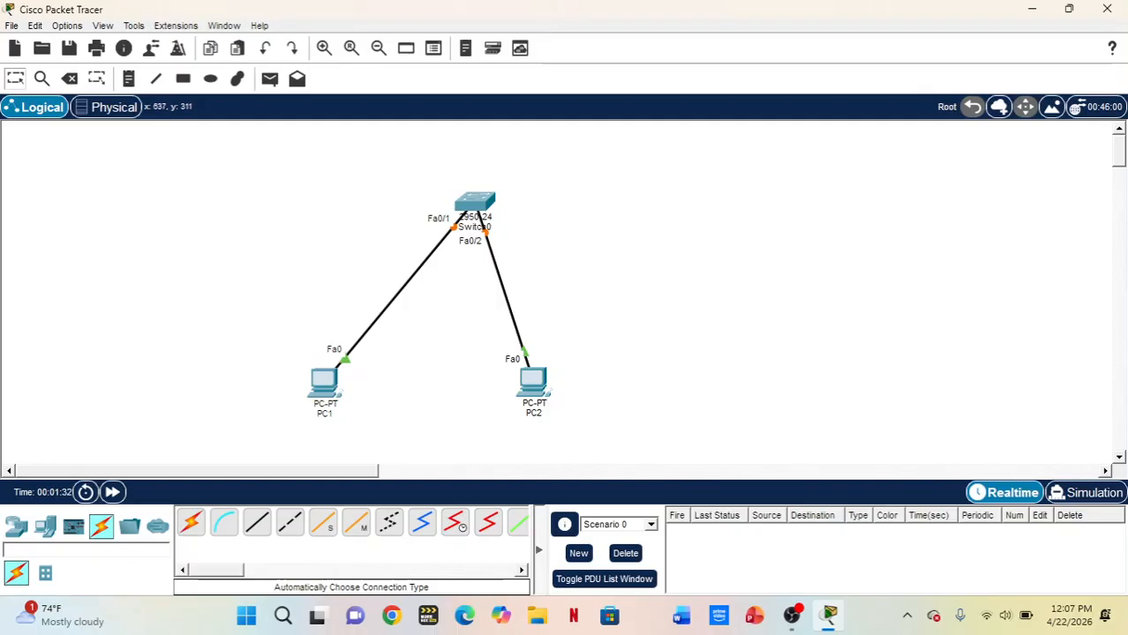
left_click_drag(532, 381, 558, 384)
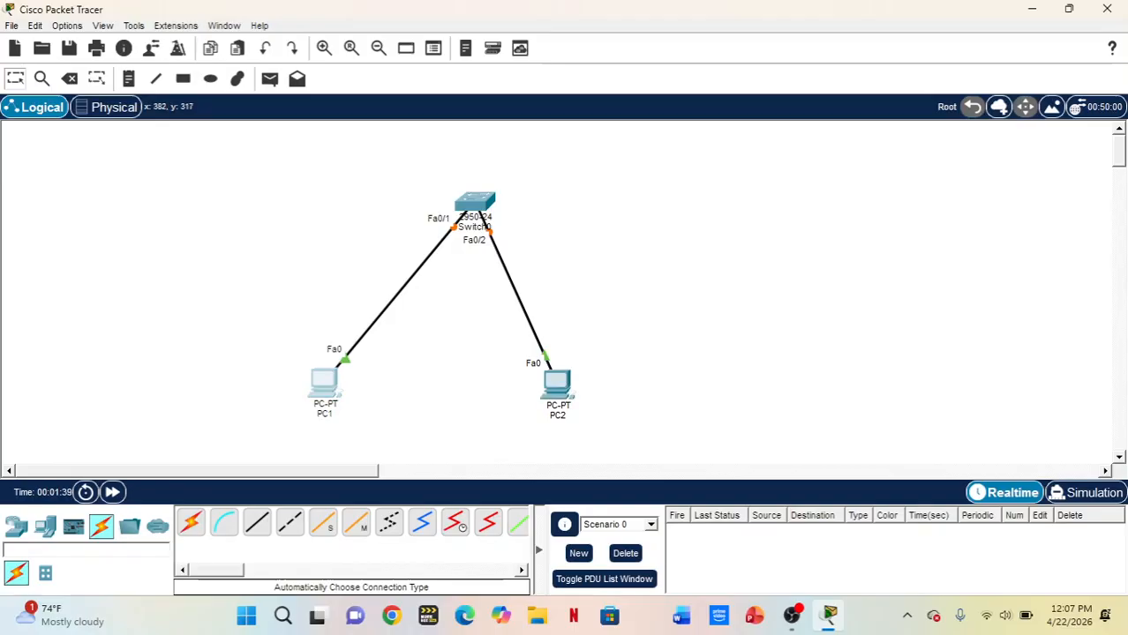
Give PC1 the static IPv4 address 192.168.1.1 with subnet mask 255.255.255.0 and close its window
left_click(324, 381)
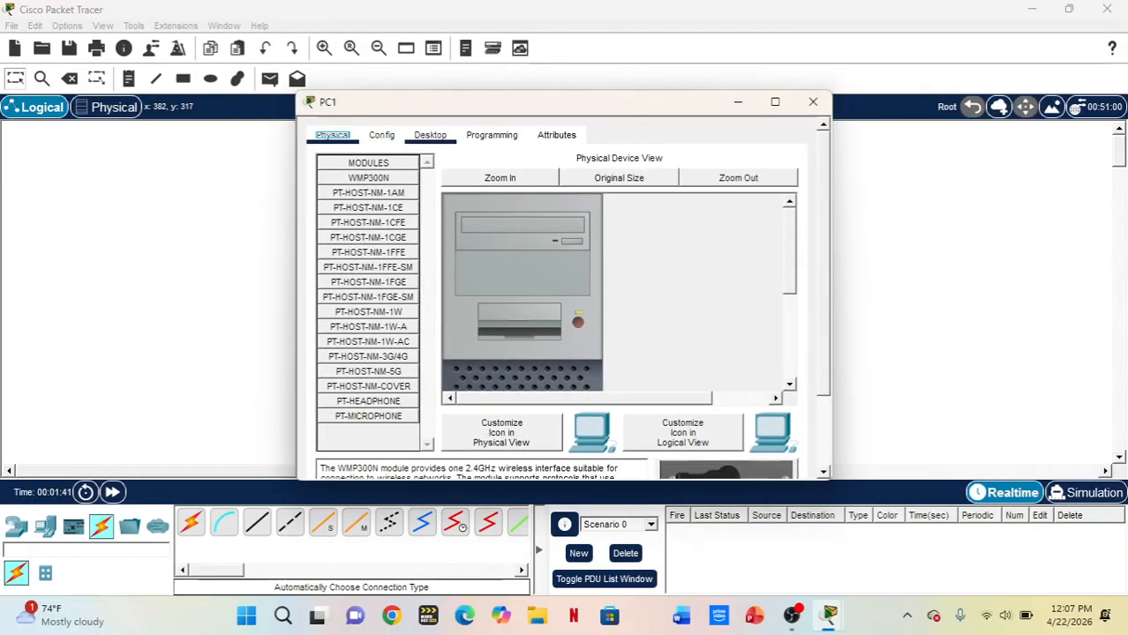
left_click(430, 135)
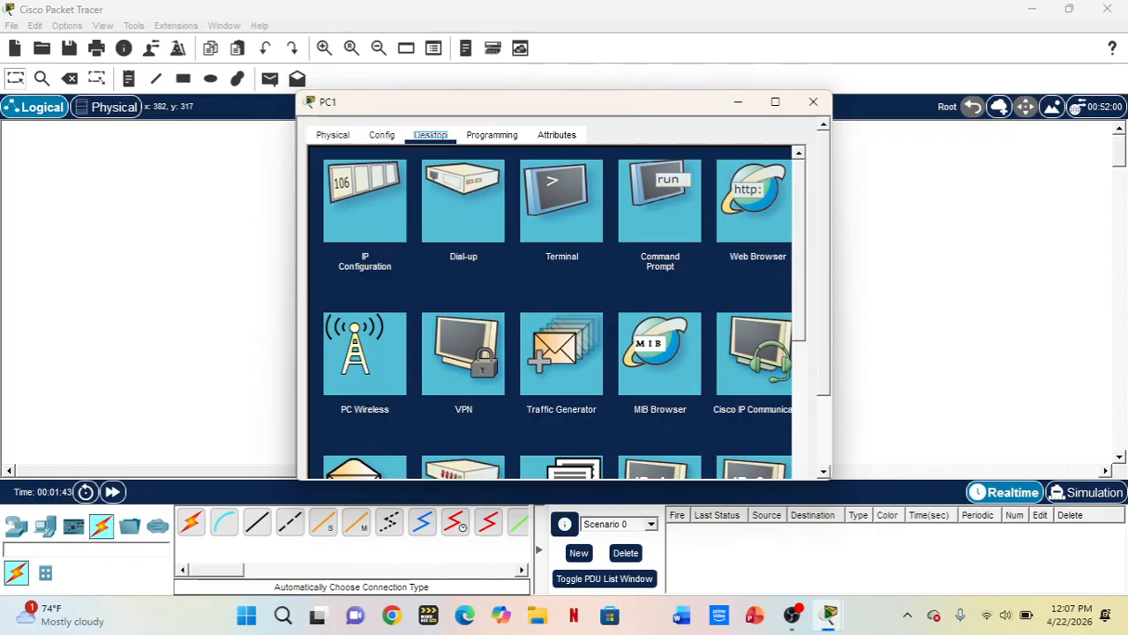
left_click(364, 201)
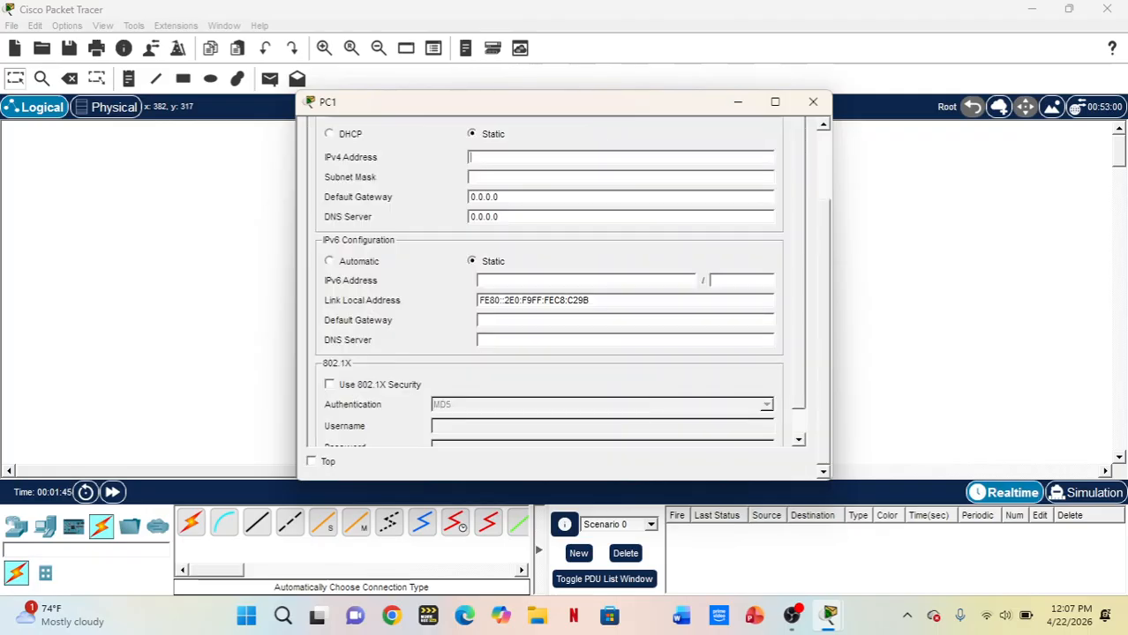
type("192.168")
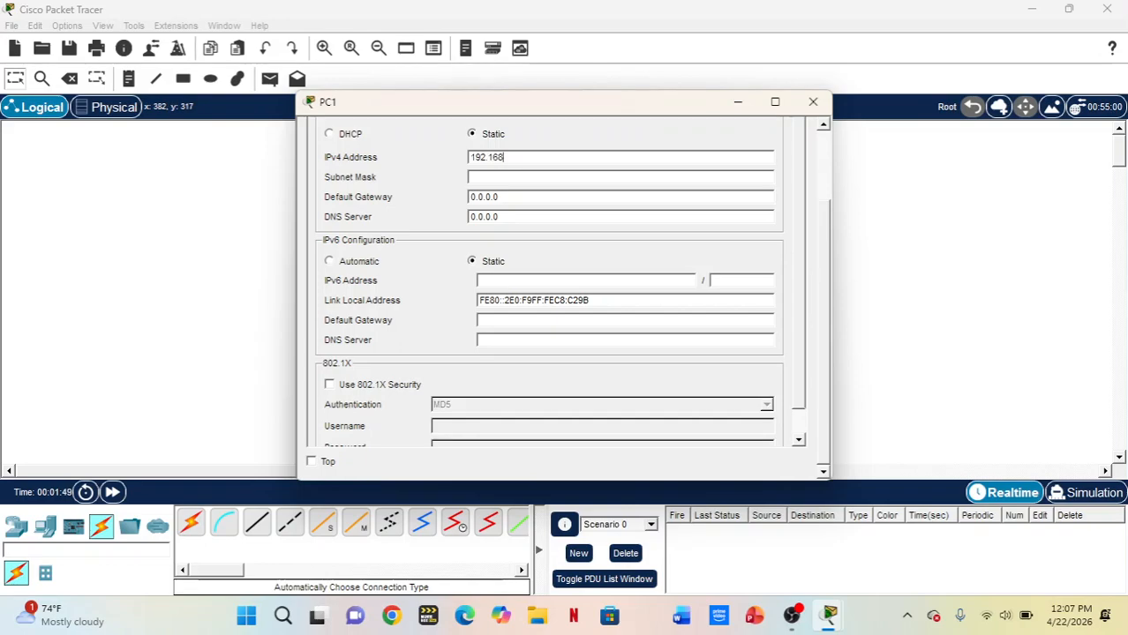
type(".1.1")
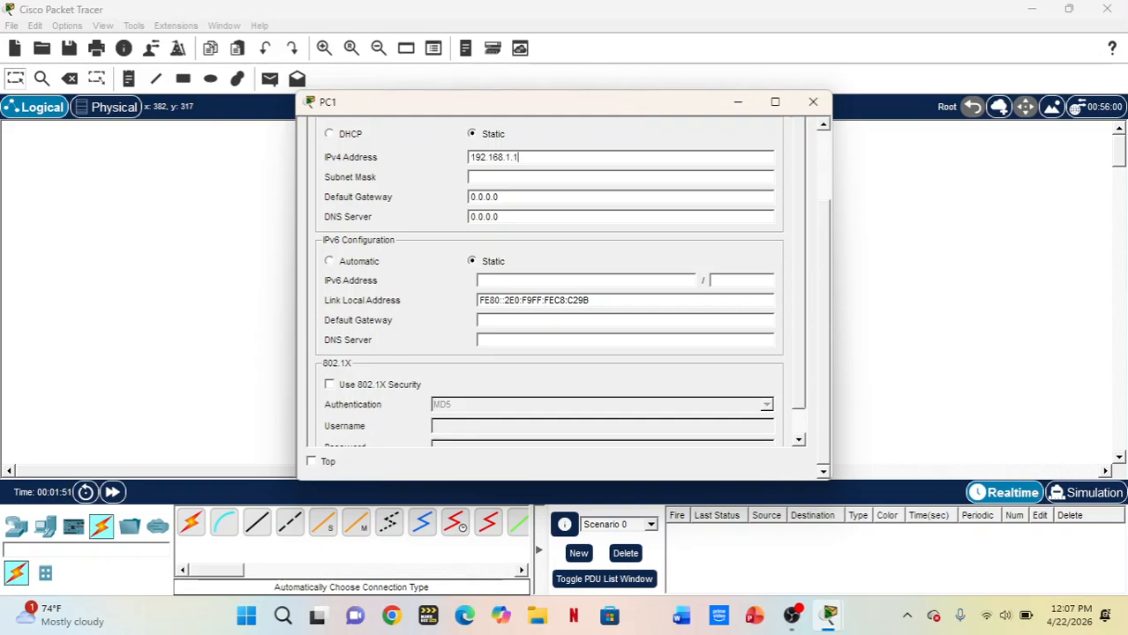
key("Tab")
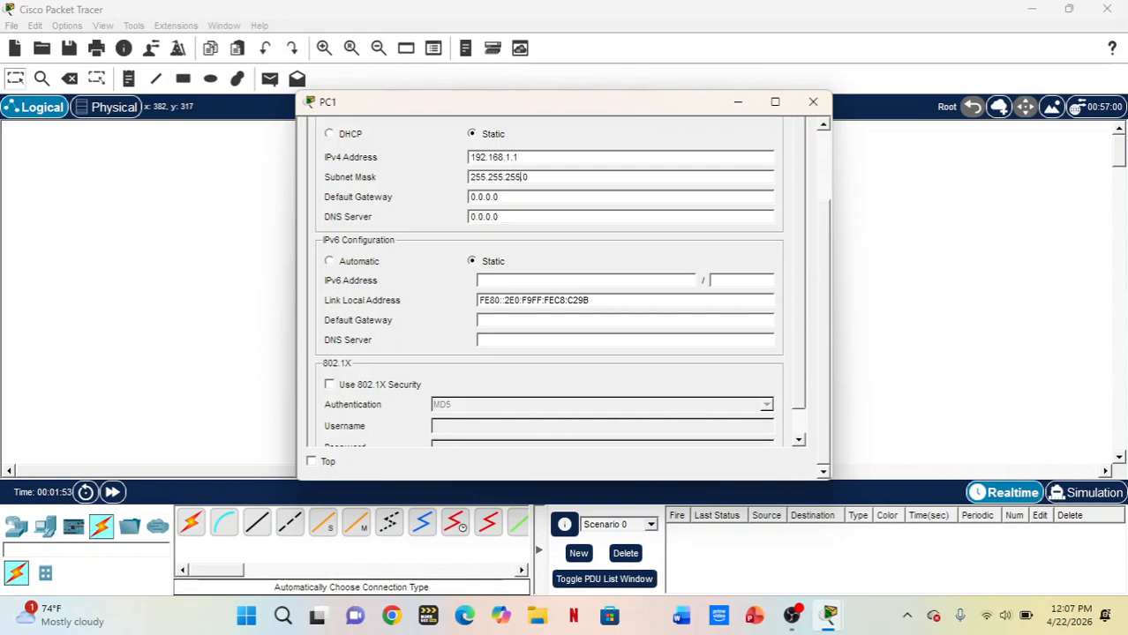
left_click(813, 102)
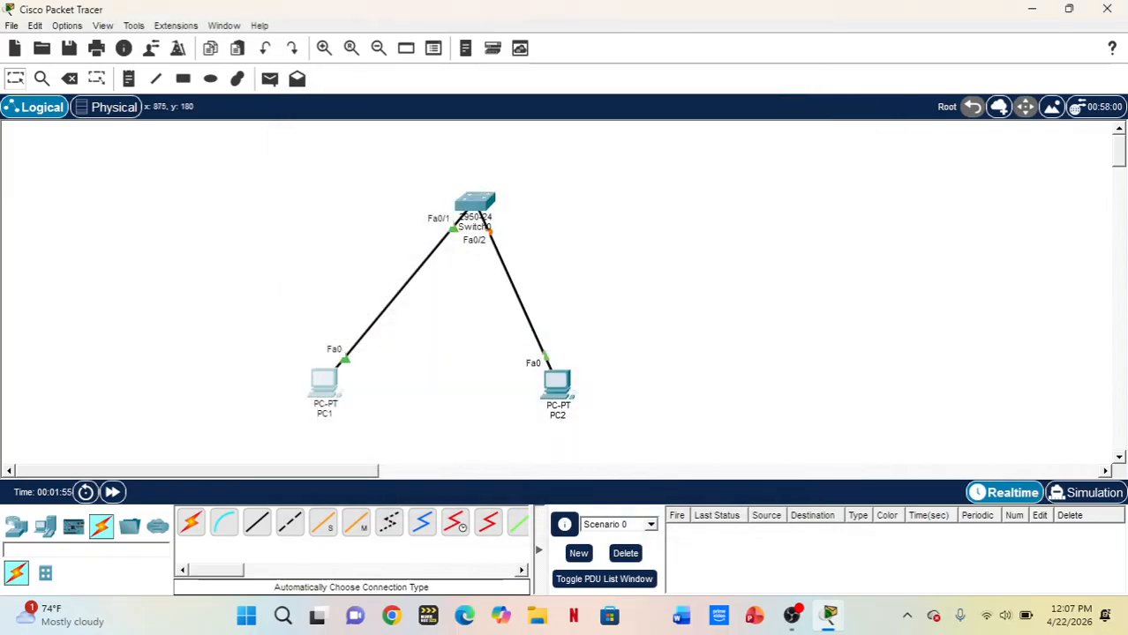
Give PC2 the static IPv4 address 192.168.1.2 with subnet mask 255.255.255.0 and close its window
left_click(557, 384)
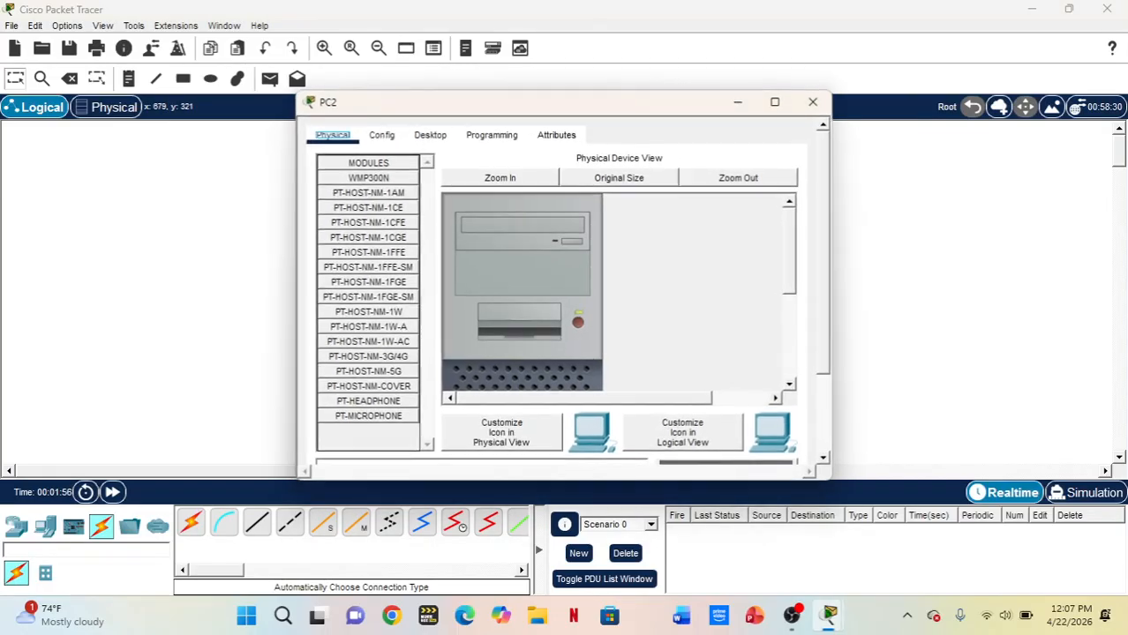
left_click(430, 135)
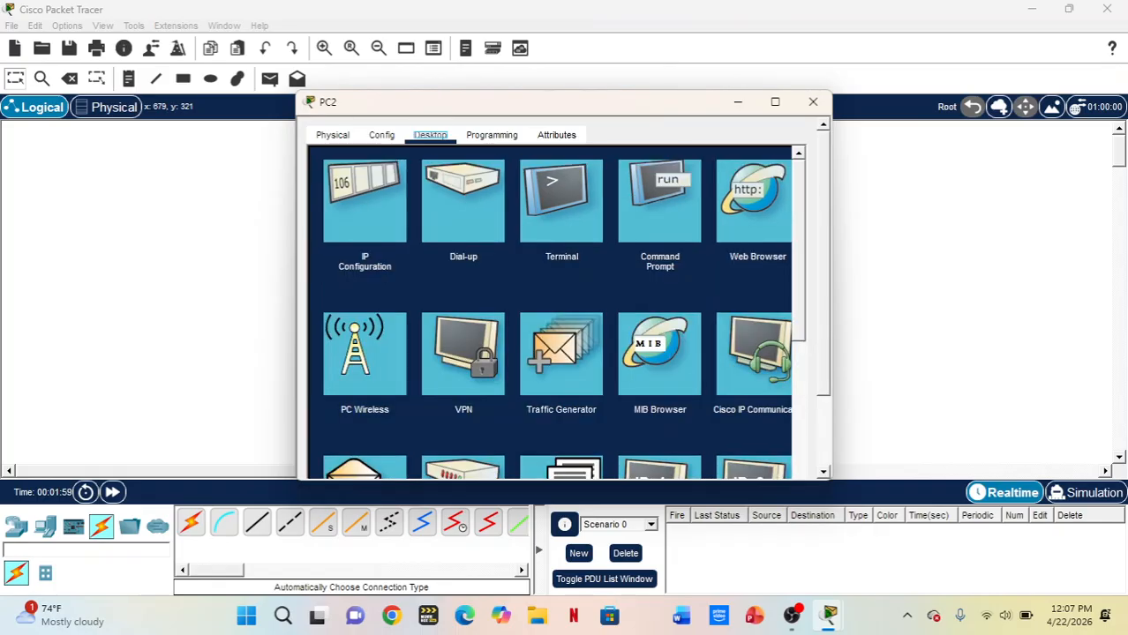
left_click(365, 194)
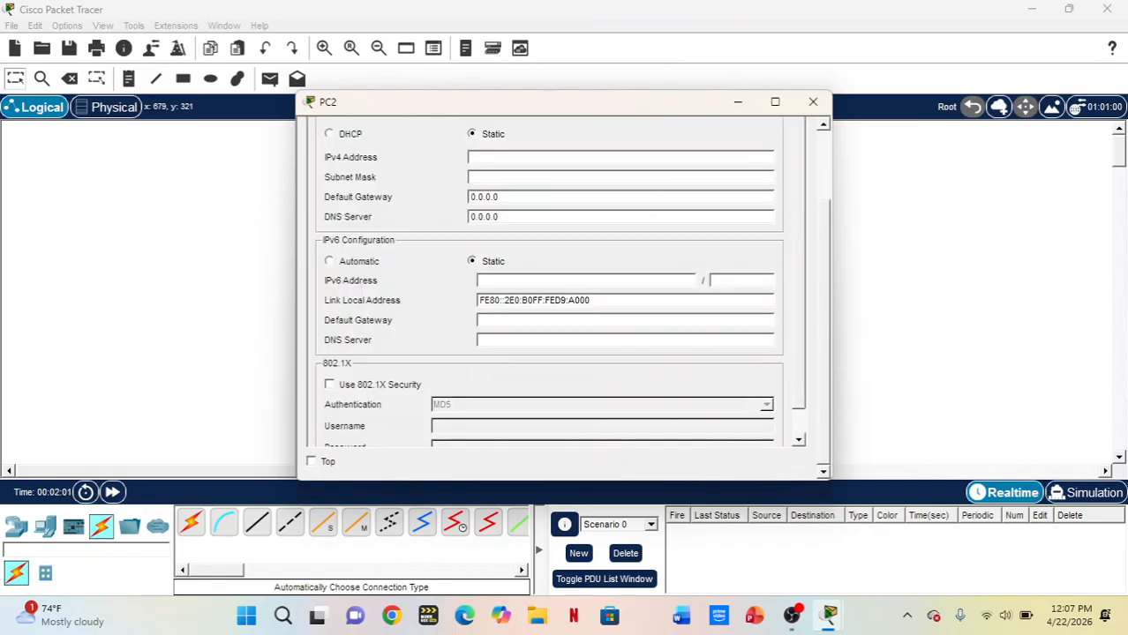
type("192.168")
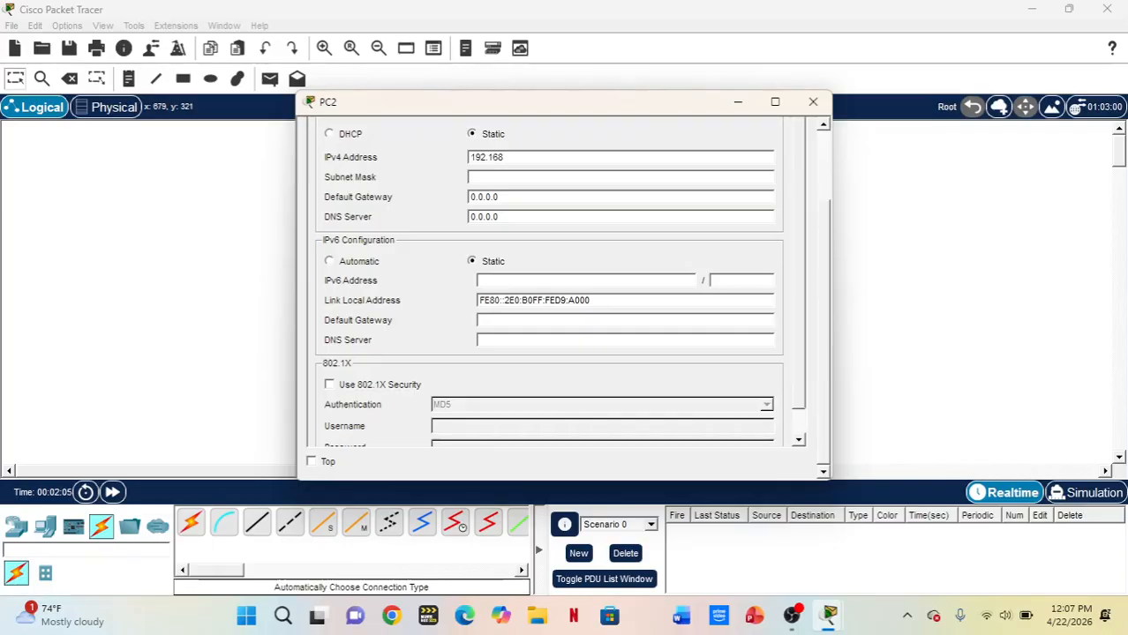
type(".1")
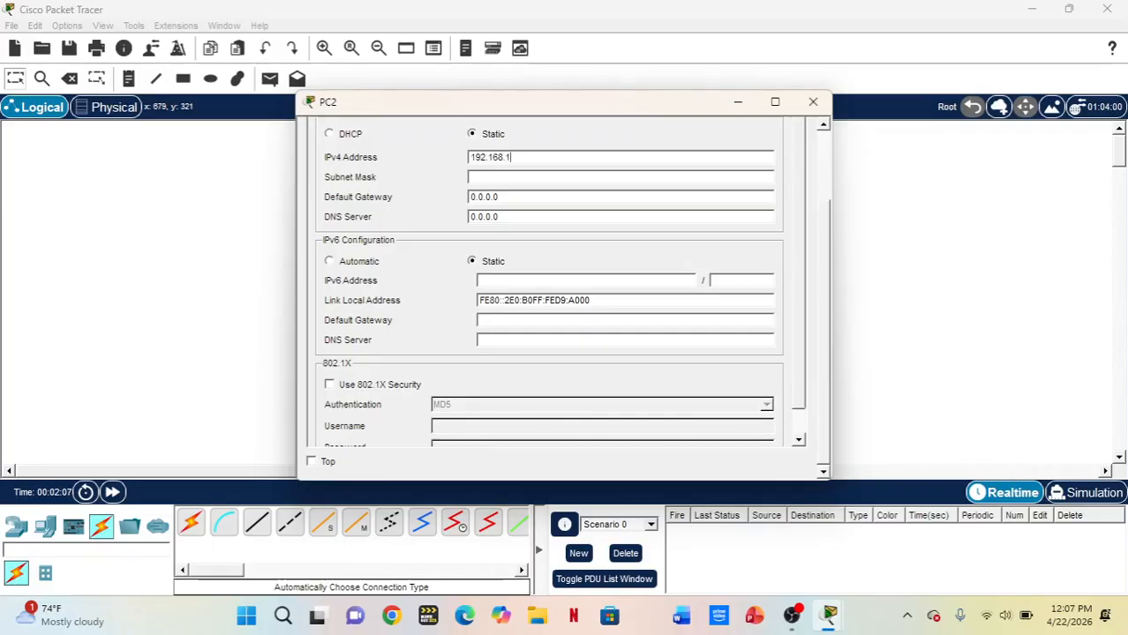
type(".1")
key("BackSpace")
type("2")
key("Tab")
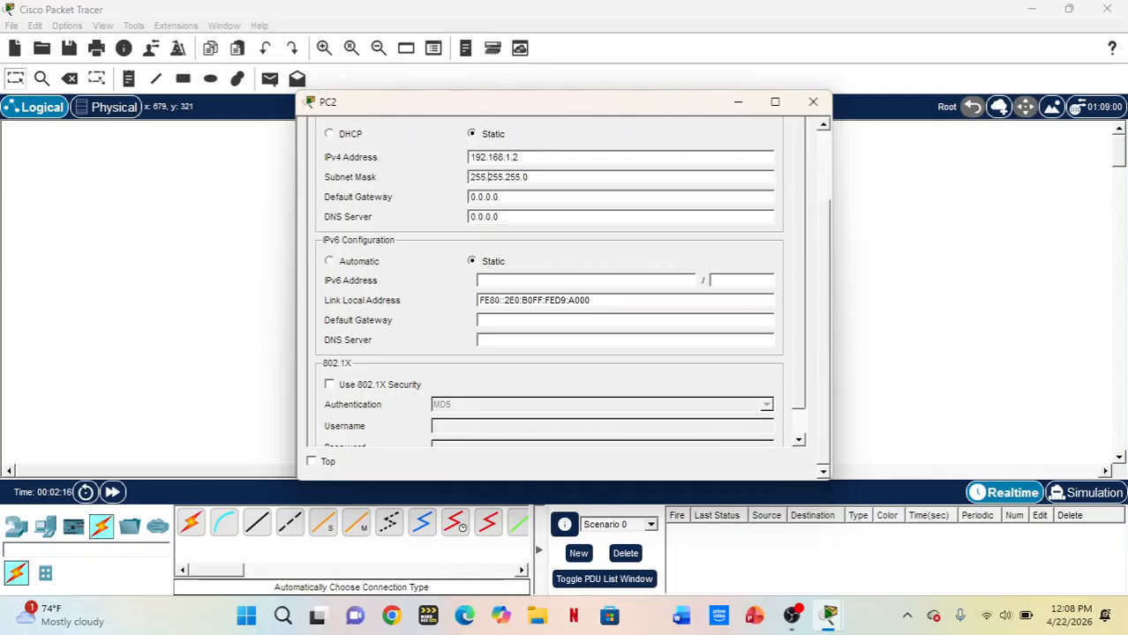
left_click(813, 101)
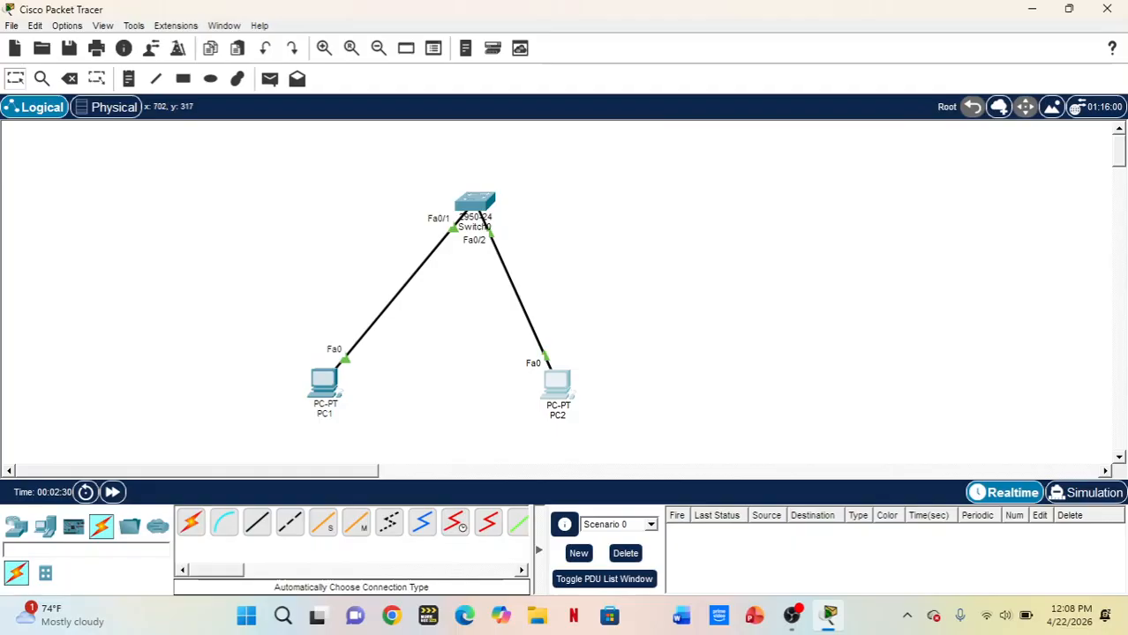
Check the static IPv4 settings in PC2's IP configuration and close its window
mouse_move(568, 385)
left_click(556, 385)
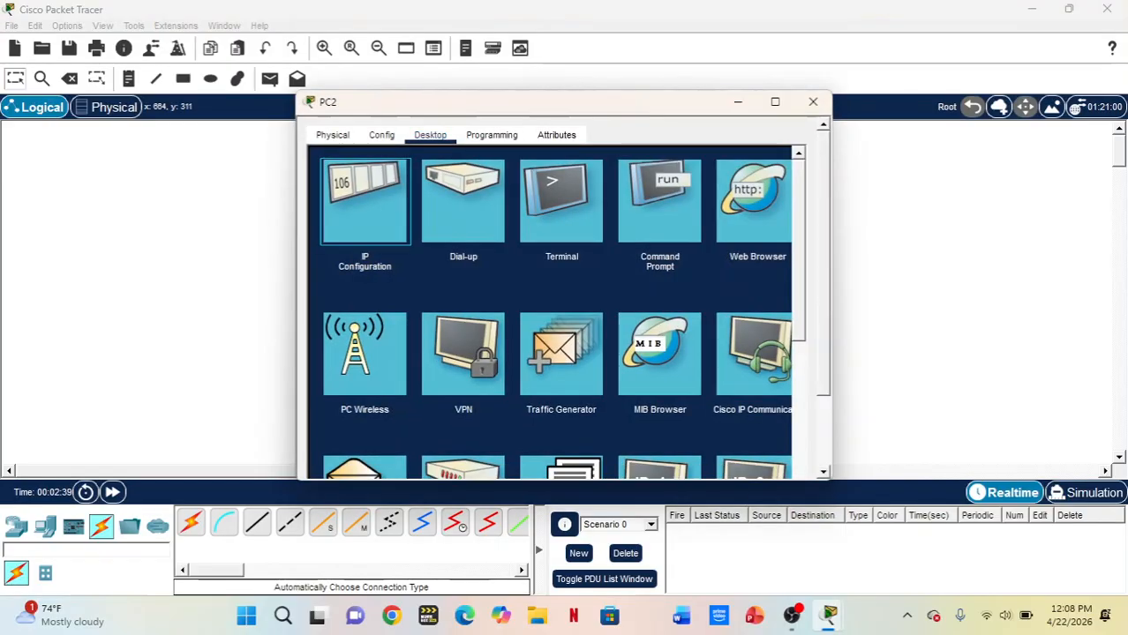
left_click(364, 200)
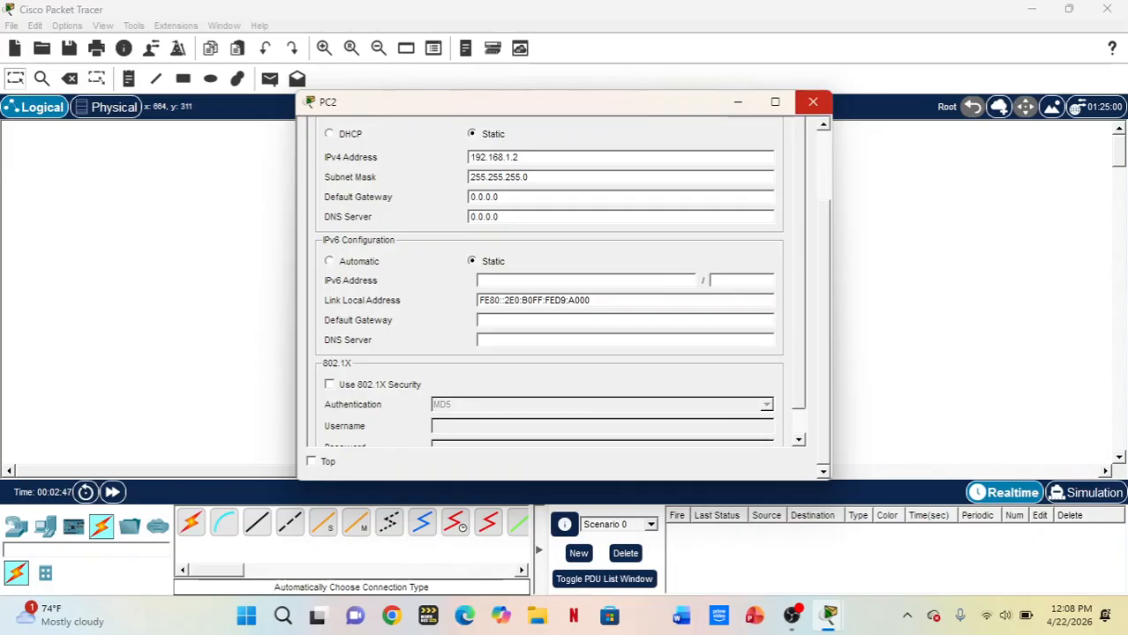
left_click(813, 102)
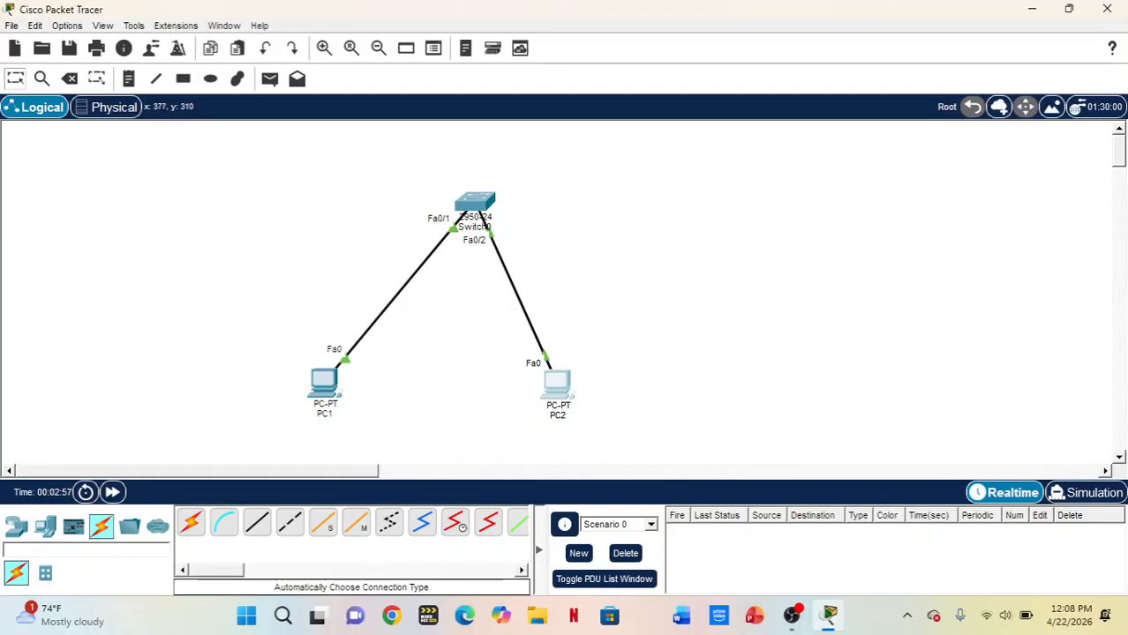
Ping 192.168.1.2 from PC1's command prompt to test connectivity, and close PC1's window
left_click(324, 381)
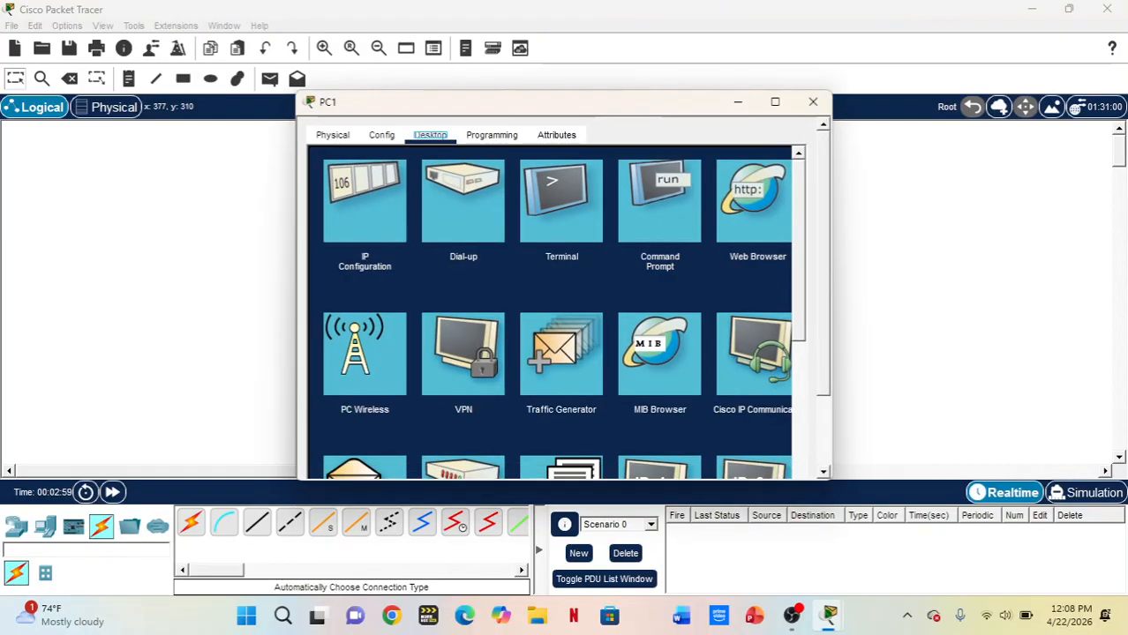
left_click(659, 201)
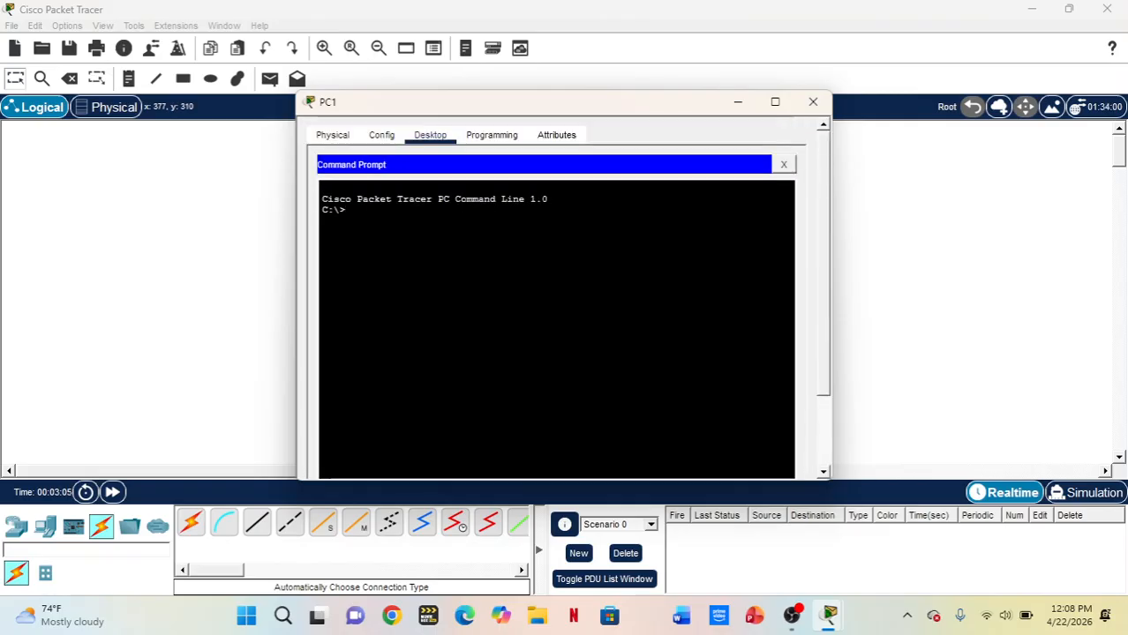
type("ping ")
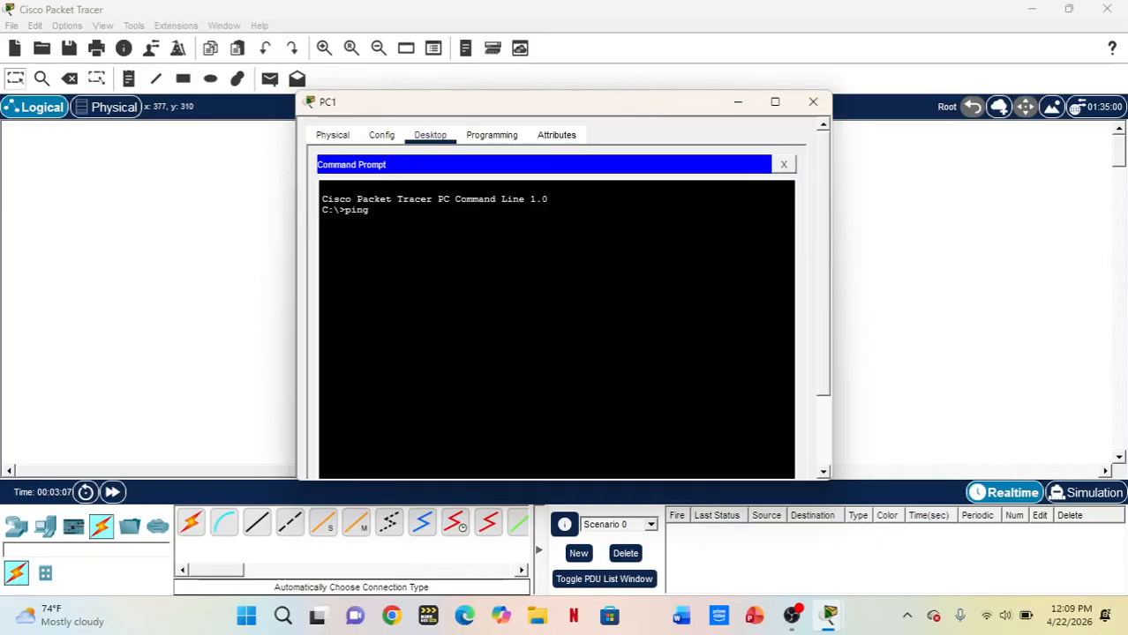
type("192.16")
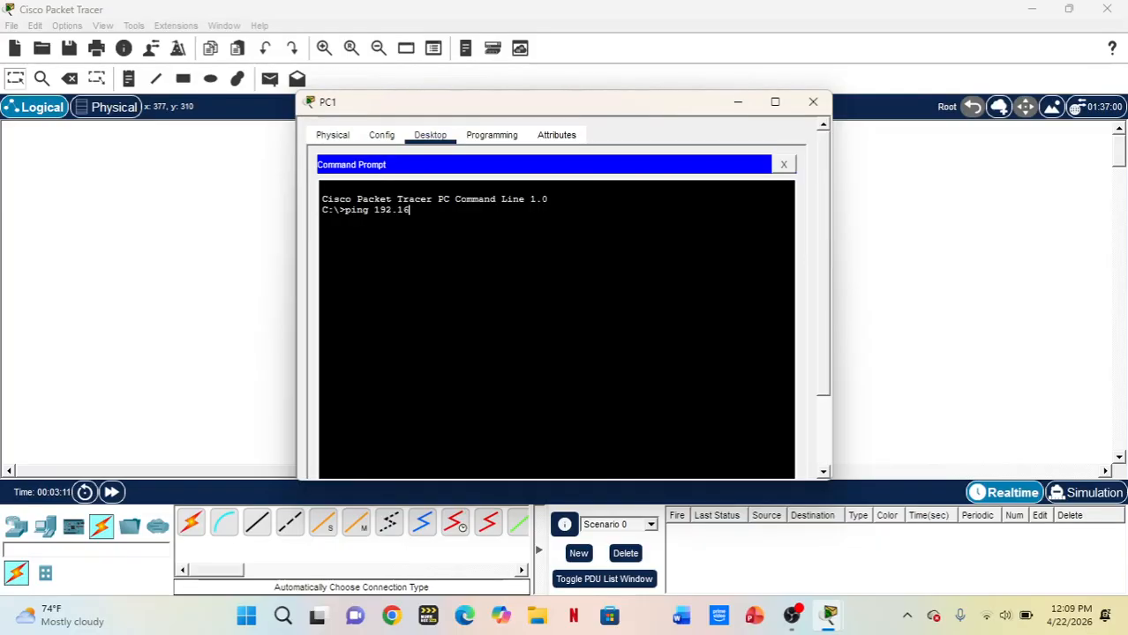
type("8")
type(".1")
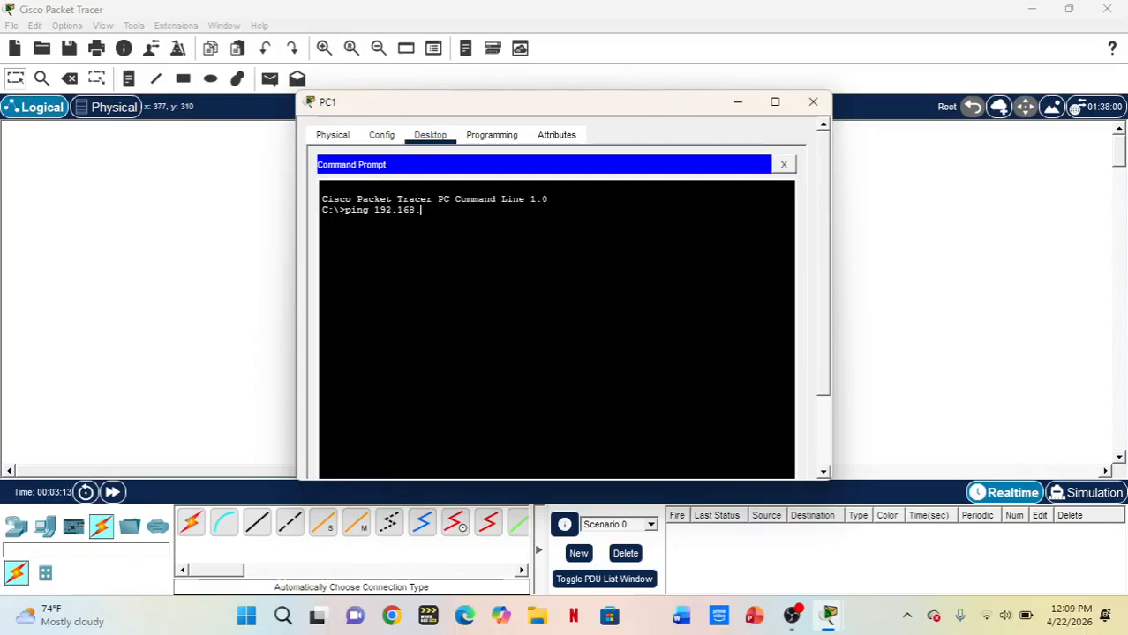
type(".2")
key("Return")
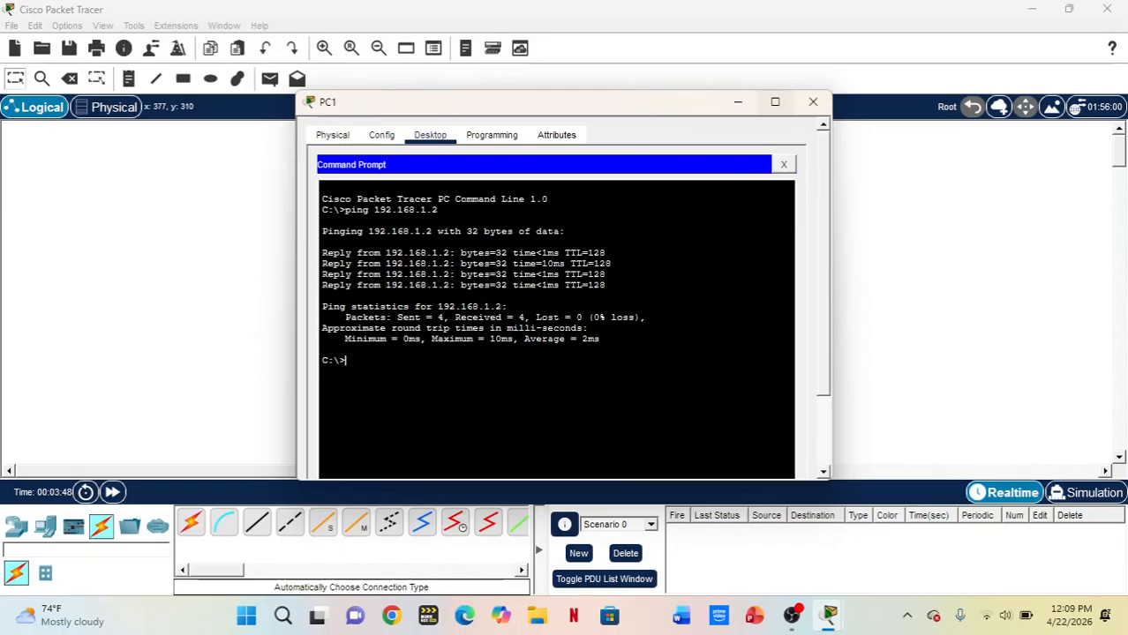
left_click(813, 102)
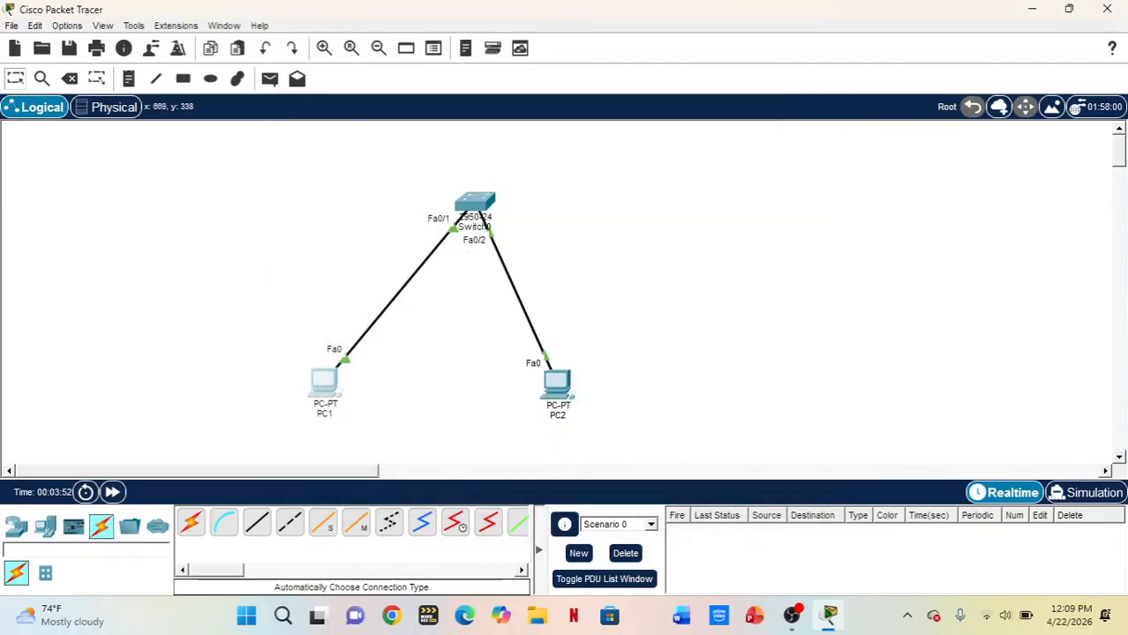
Switch to Simulation mode and add a simple PDU from PC1 to PC2
mouse_move(561, 393)
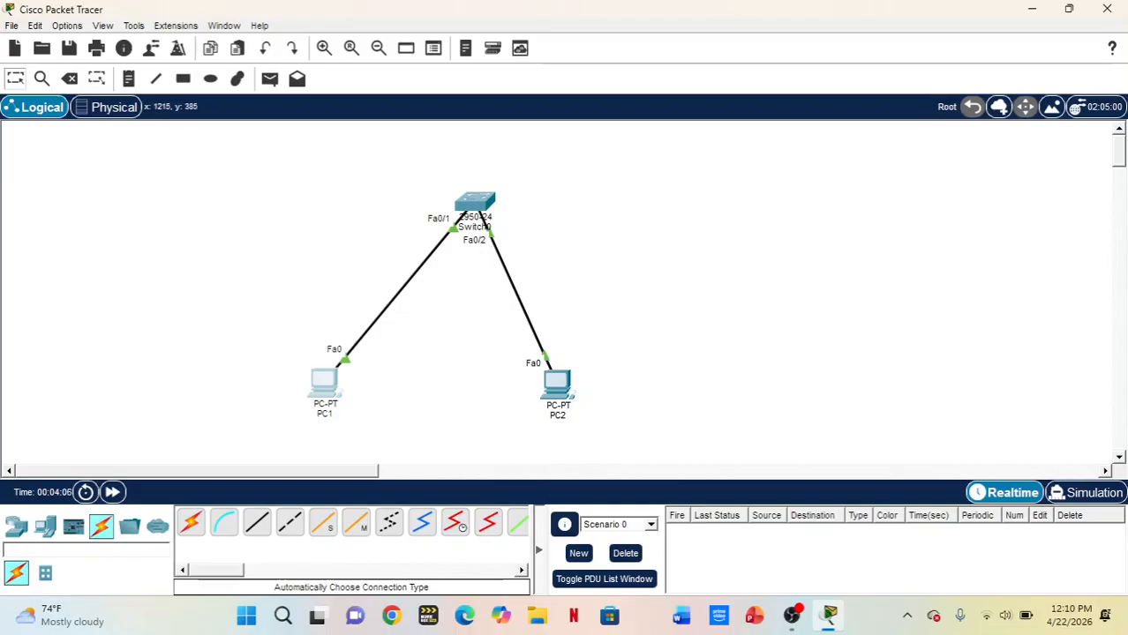
left_click(1087, 494)
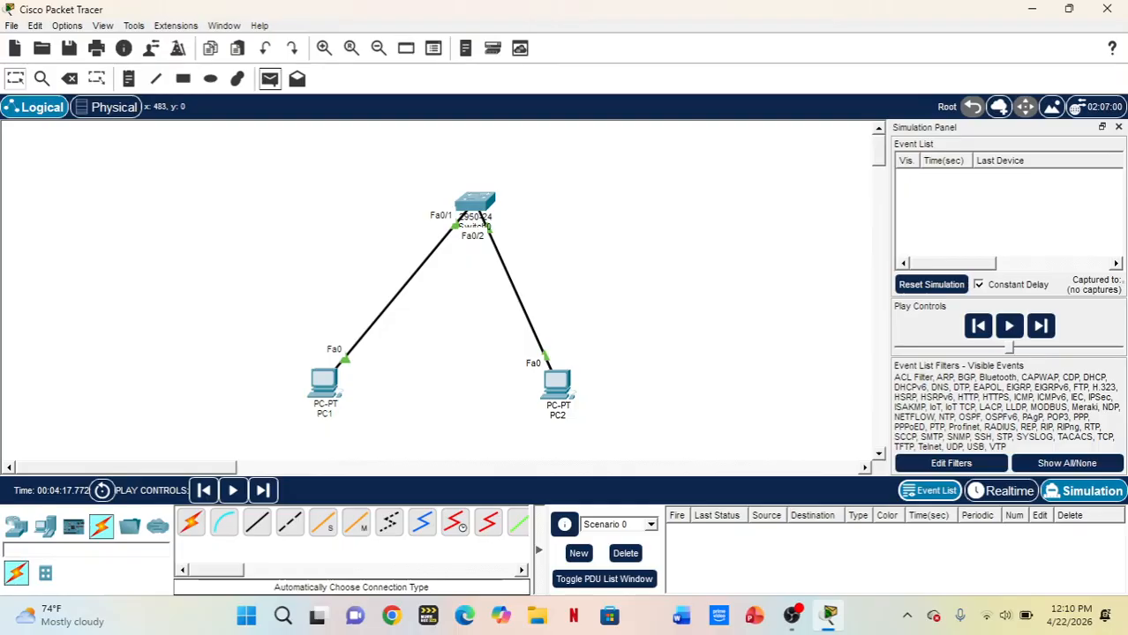
left_click(270, 79)
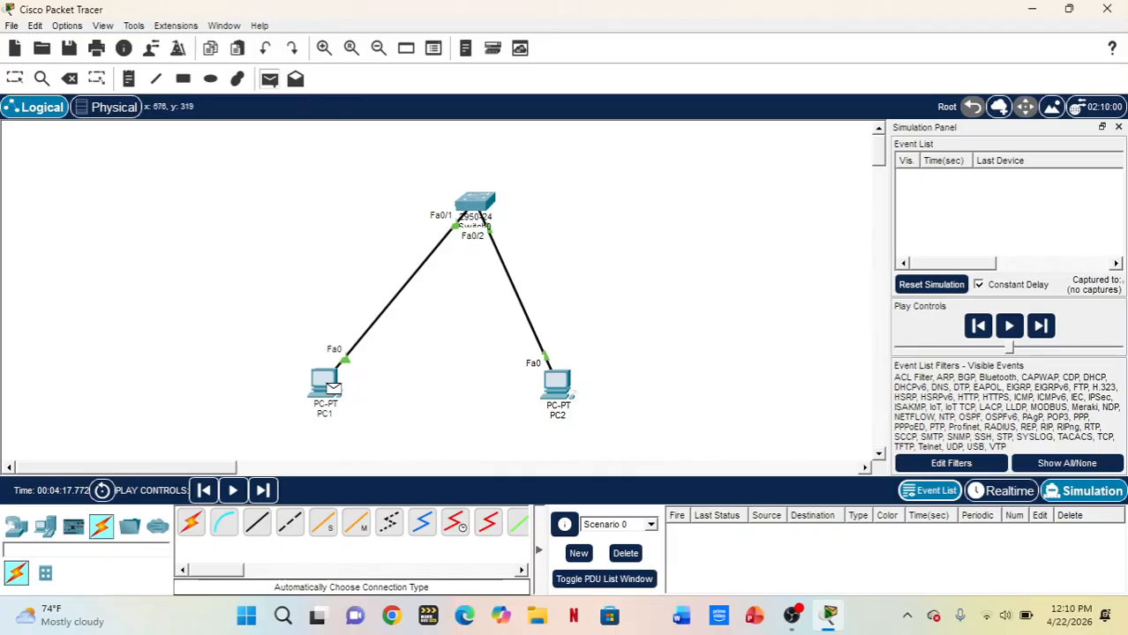
left_click(327, 384)
left_click(556, 384)
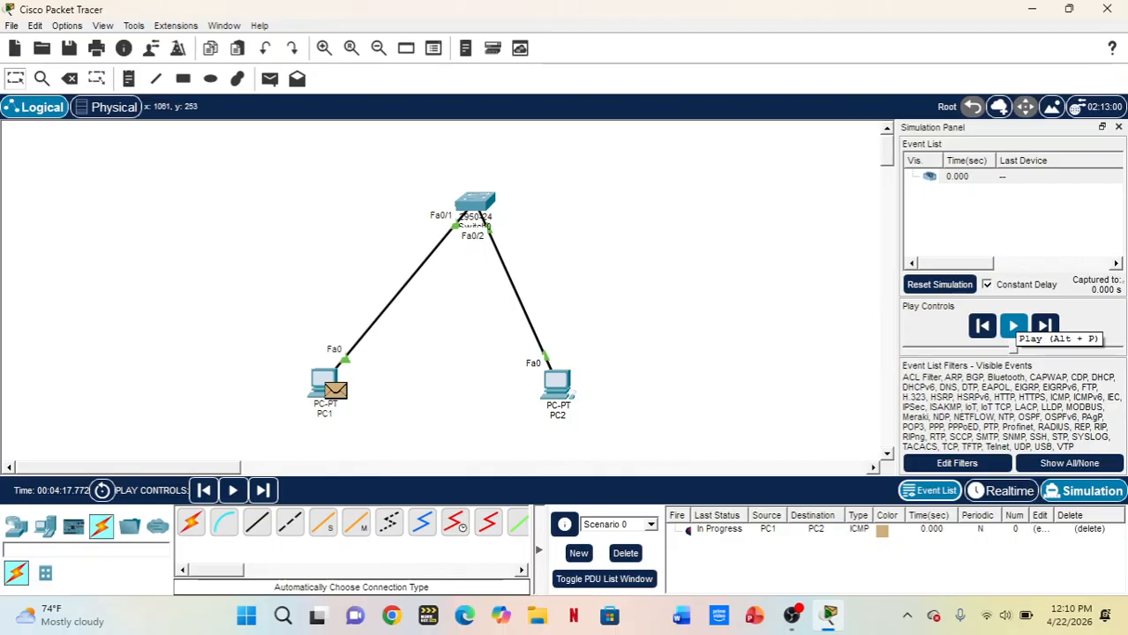
Play the simulation of the PDU exchange between PC1 and PC2, and return to Realtime mode
left_click(1013, 325)
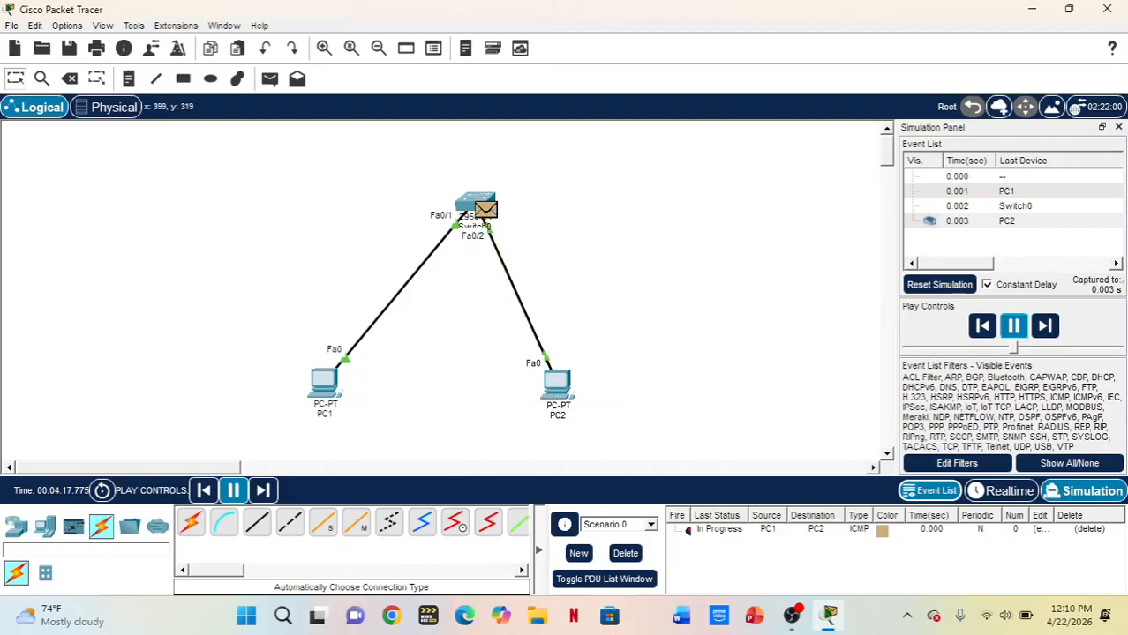
mouse_move(330, 384)
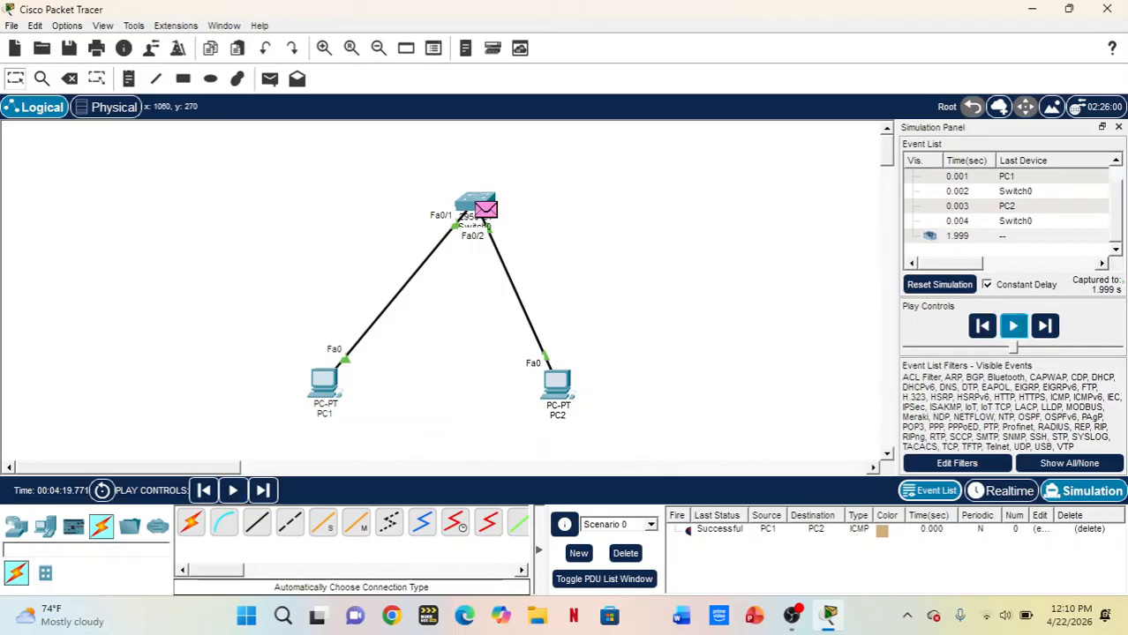
left_click(1001, 491)
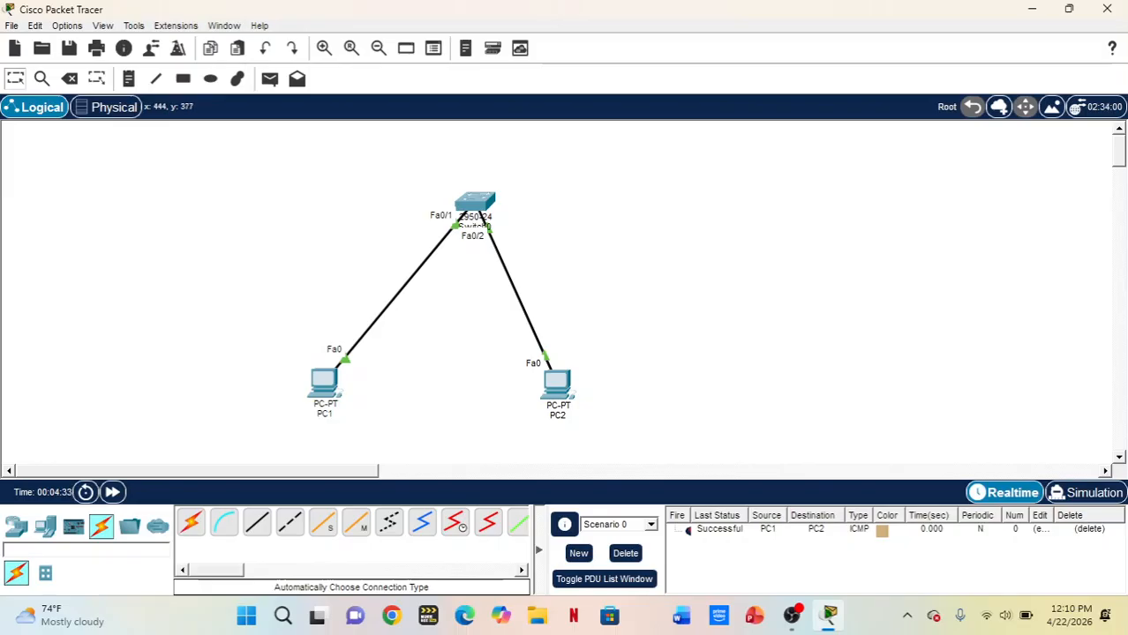
scroll(442, 283, "down", 3)
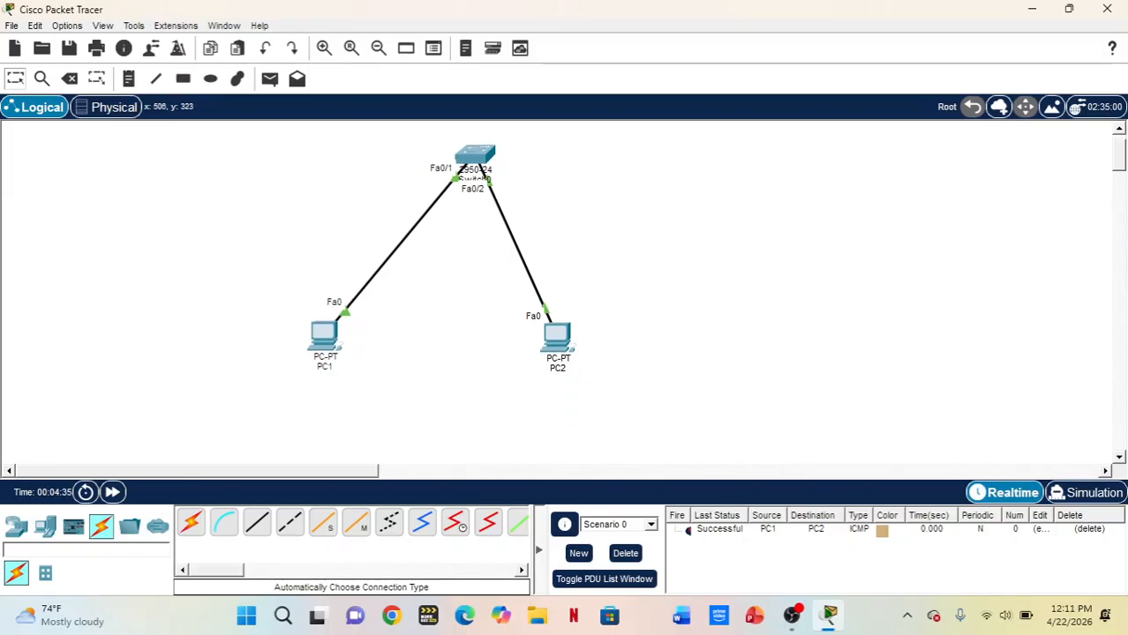
scroll(421, 371, "up", 1)
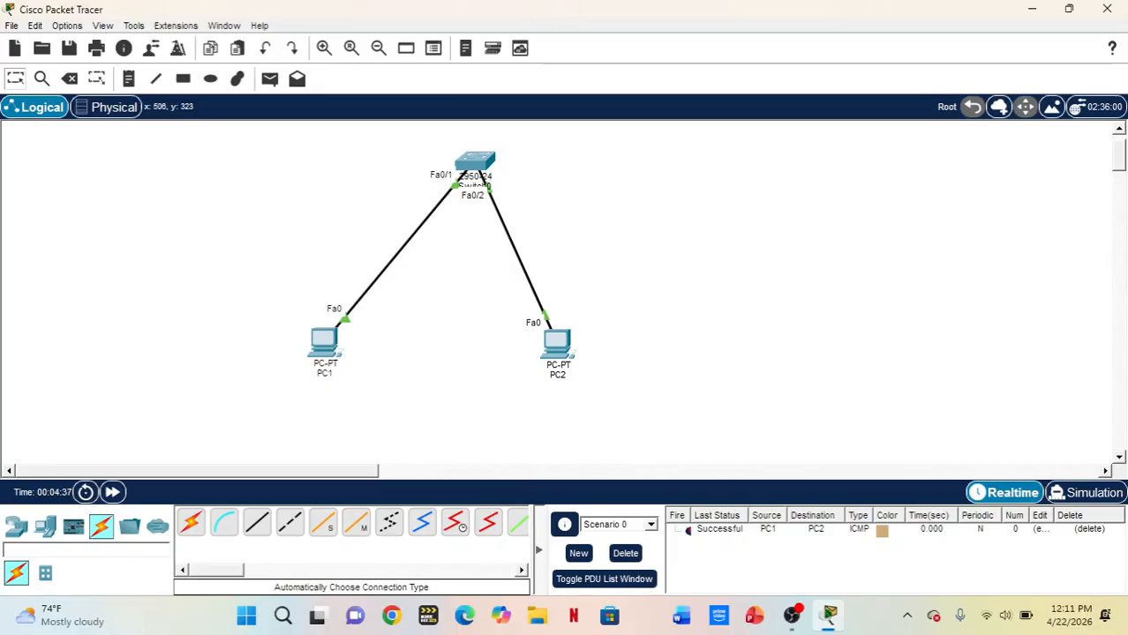
scroll(442, 265, "down", 3)
scroll(441, 291, "up", 5)
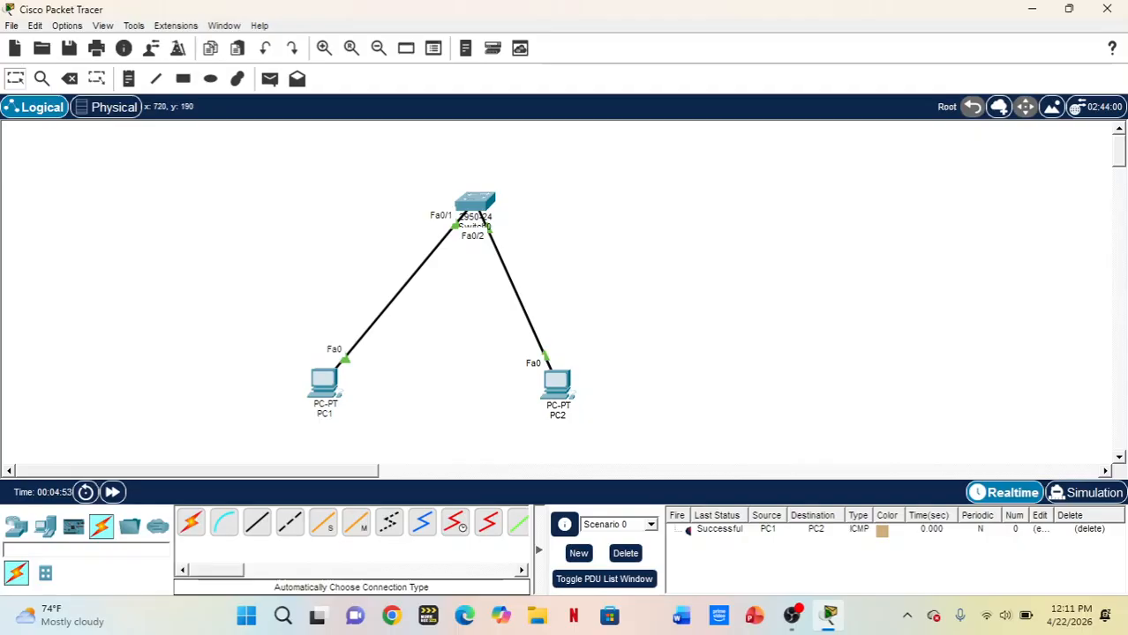
scroll(441, 282, "down", 2)
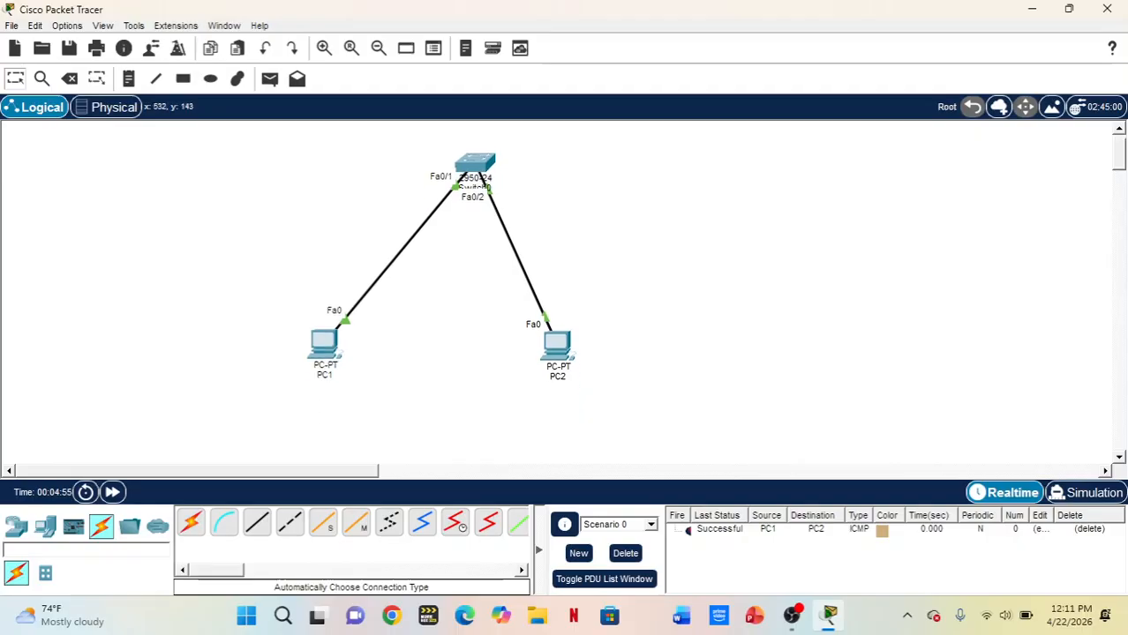